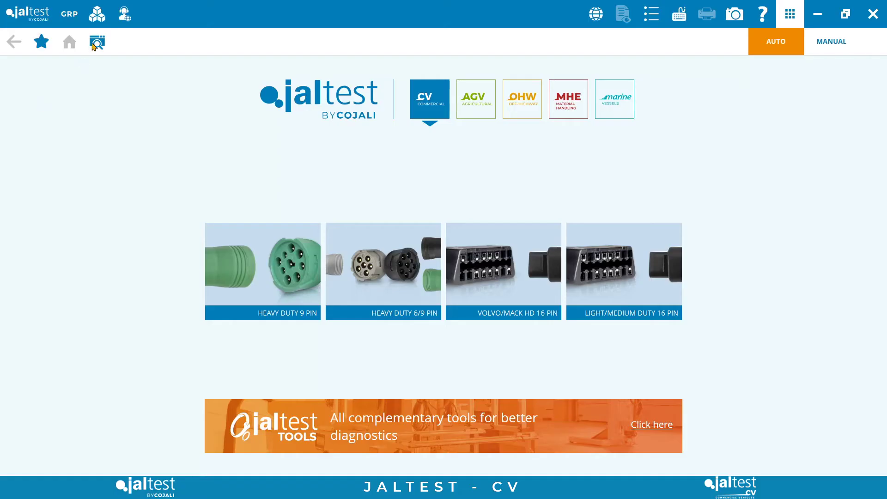
- Browse the agricultural, off-highway, material handling and marine categories and manual selection, then return to commercial vehicles by connector
{"action": "left_click", "coordinate": [93, 44]}
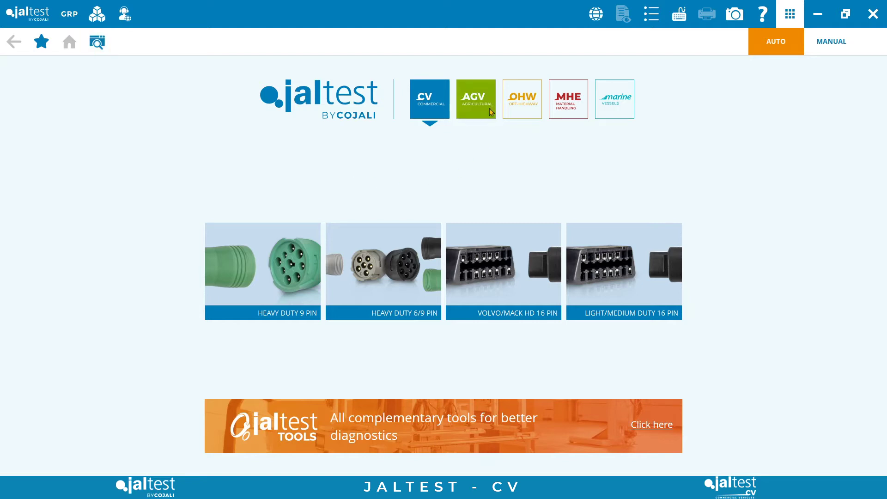
{"action": "left_click", "coordinate": [471, 110]}
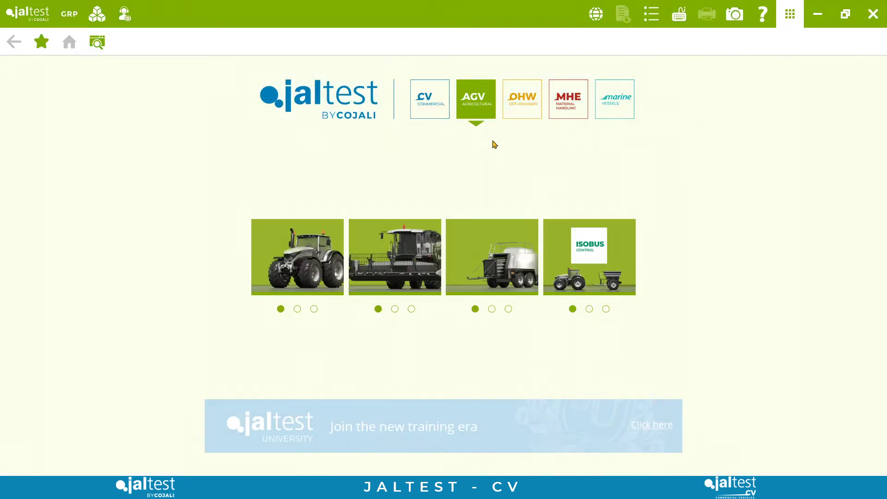
{"action": "left_click", "coordinate": [517, 105]}
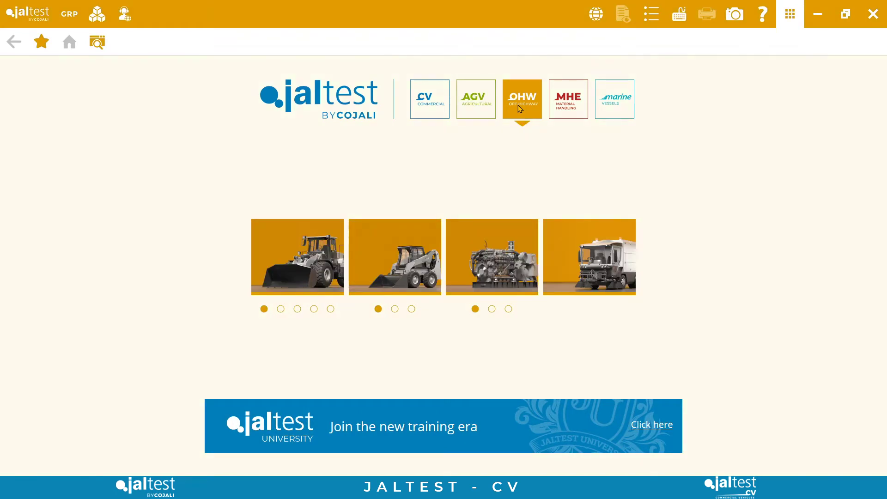
{"action": "left_click", "coordinate": [565, 110]}
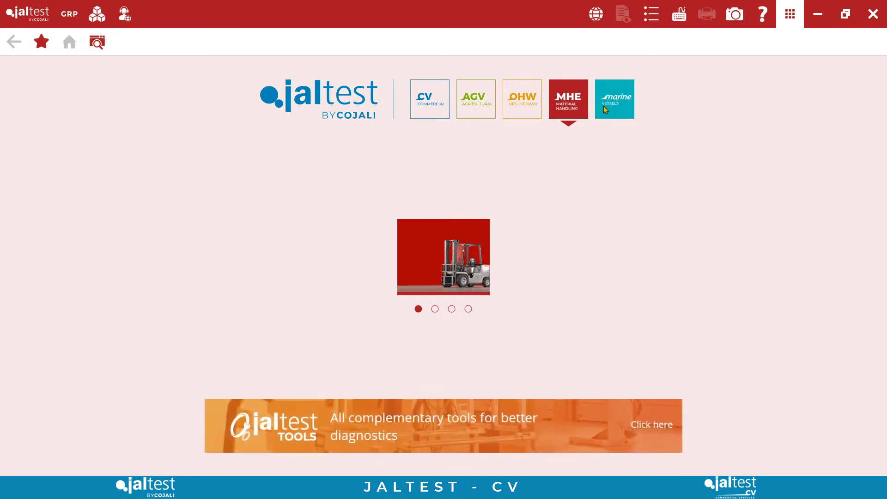
{"action": "left_click", "coordinate": [603, 110]}
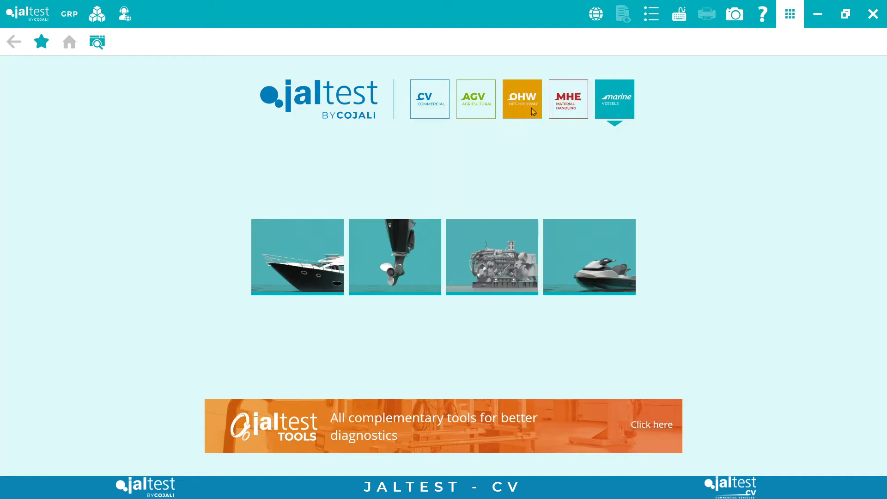
{"action": "left_click", "coordinate": [440, 112]}
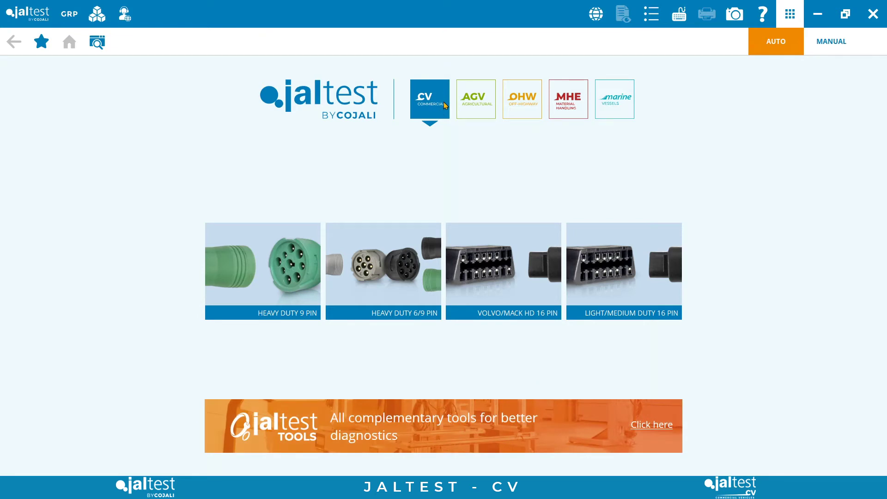
{"action": "left_click", "coordinate": [833, 50]}
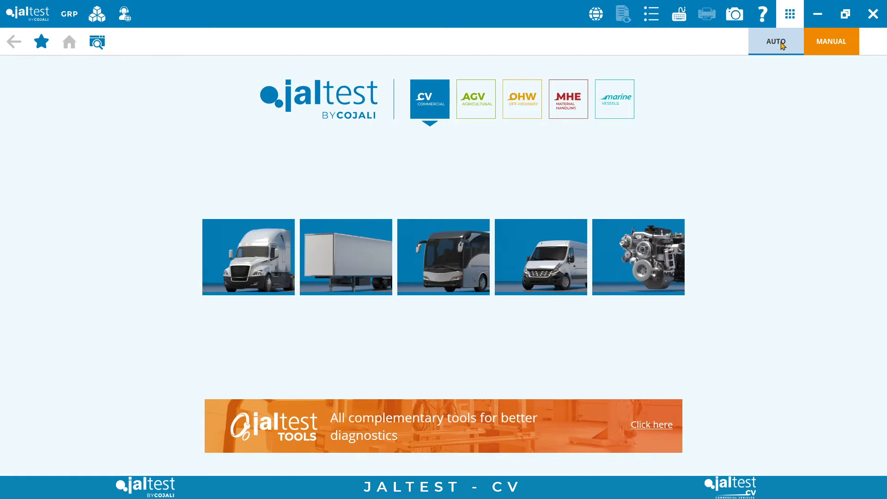
{"action": "left_click", "coordinate": [781, 43]}
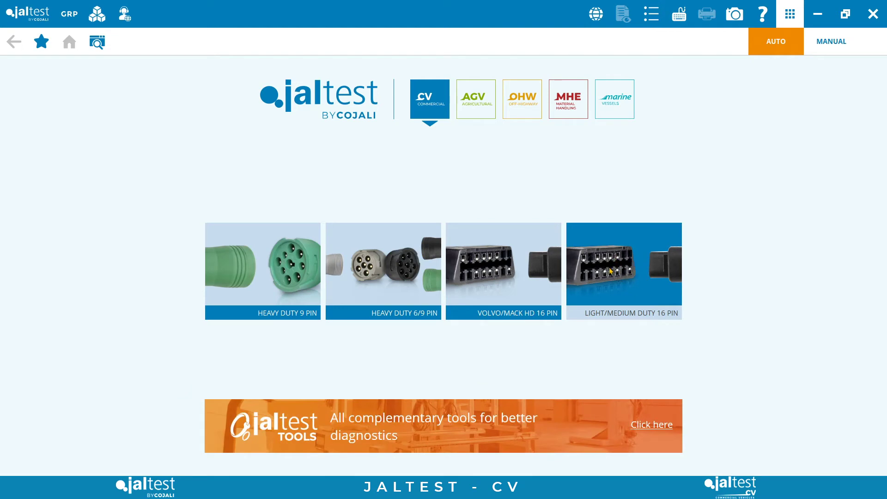
- Scan systems and read fault codes over the Heavy Duty 6/9 pin connector, then view fault 1682's freeze frame data
{"action": "left_click", "coordinate": [400, 256]}
{"action": "left_click", "coordinate": [373, 266]}
{"action": "left_click", "coordinate": [620, 317]}
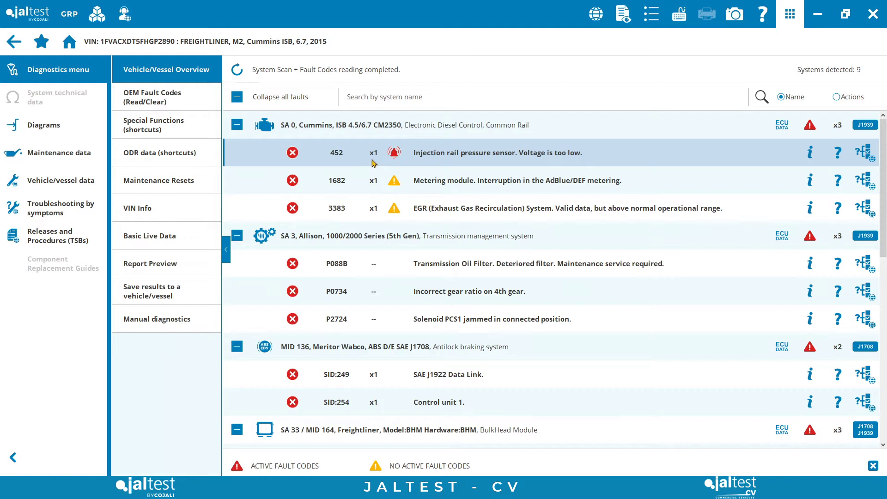
{"action": "mouse_move", "coordinate": [395, 157]}
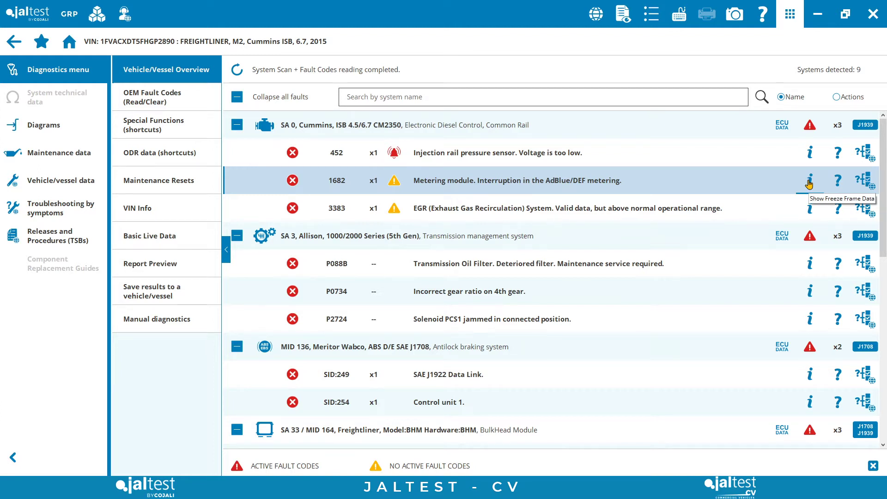
{"action": "left_click", "coordinate": [808, 181]}
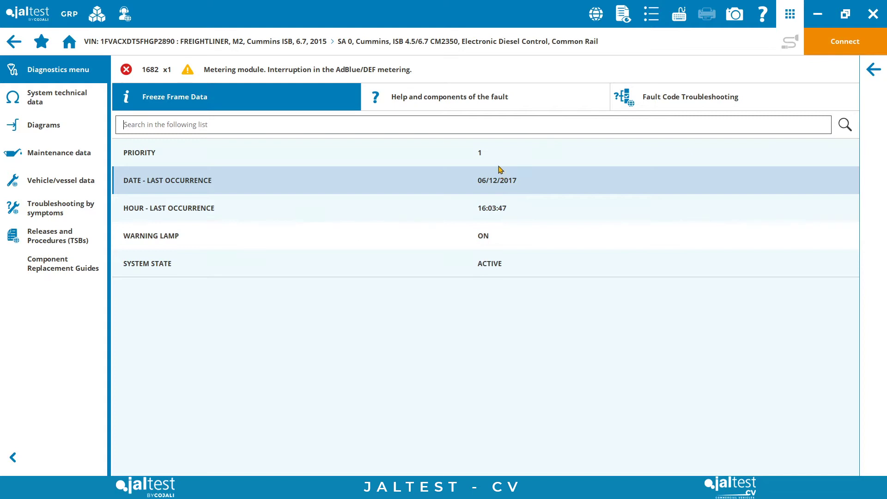
- Show fault 1682's help and components, listing CE1, the AdBlue/DEF metering module
{"action": "left_click", "coordinate": [430, 106]}
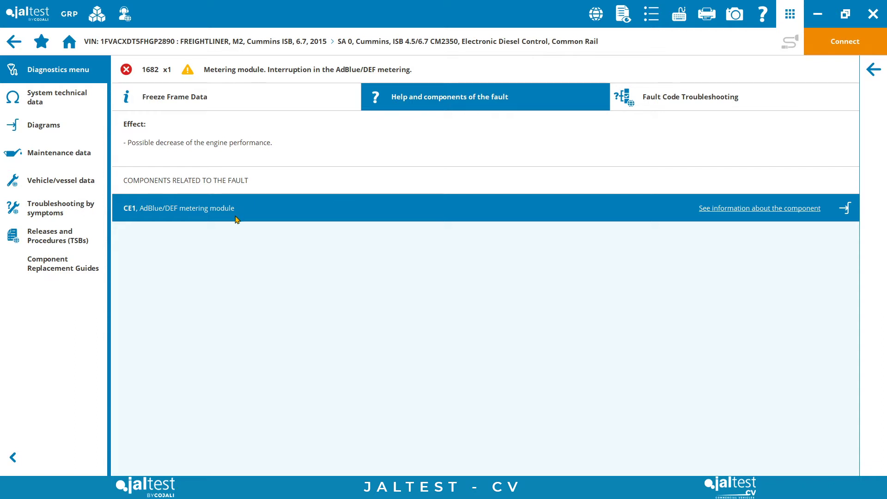
{"action": "left_click", "coordinate": [719, 208]}
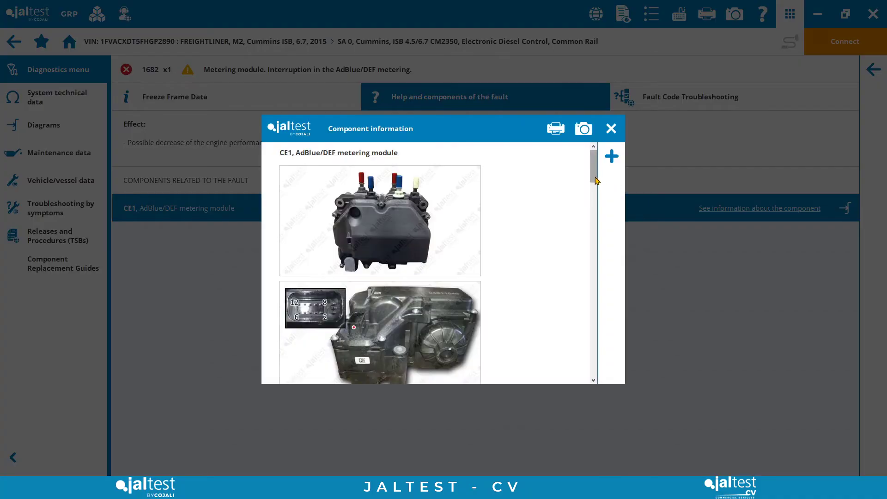
{"action": "left_click_drag", "start_coordinate": [596, 181], "coordinate": [613, 375]}
{"action": "left_click", "coordinate": [611, 138]}
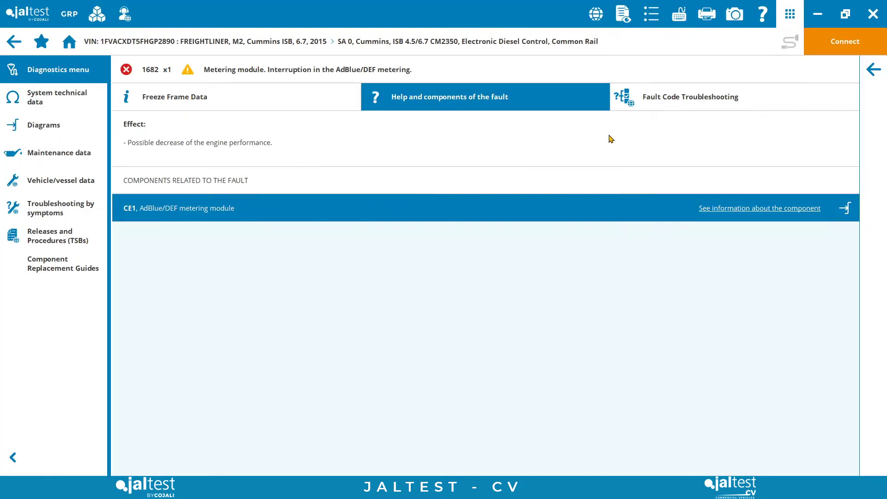
- Load the metering module's wiring diagram with the ISB 4.5 B104 configuration
{"action": "left_click", "coordinate": [843, 213]}
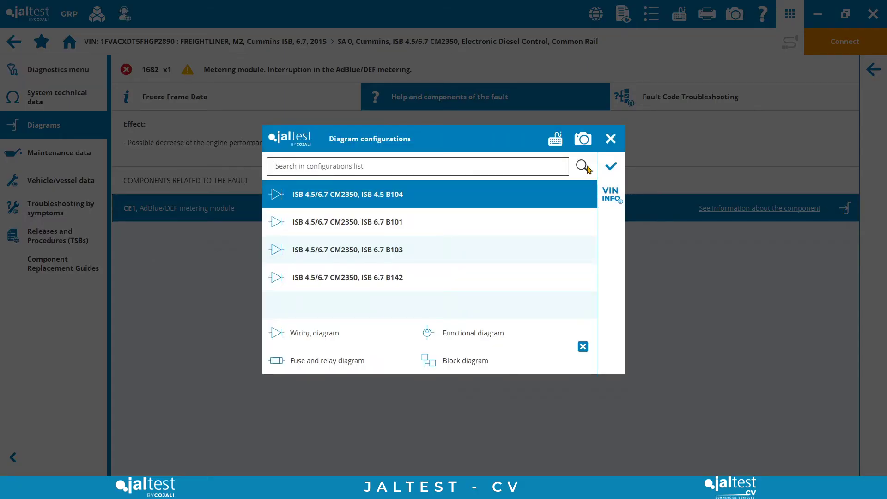
{"action": "left_click", "coordinate": [611, 167]}
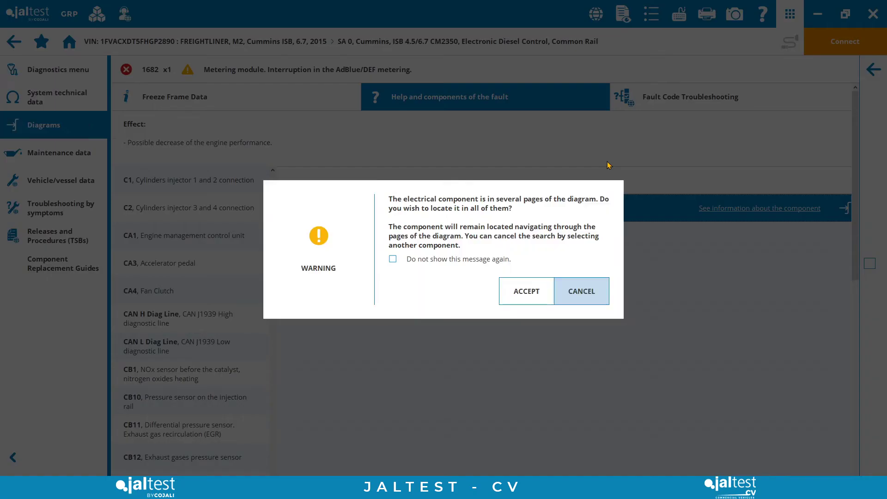
{"action": "left_click", "coordinate": [531, 288]}
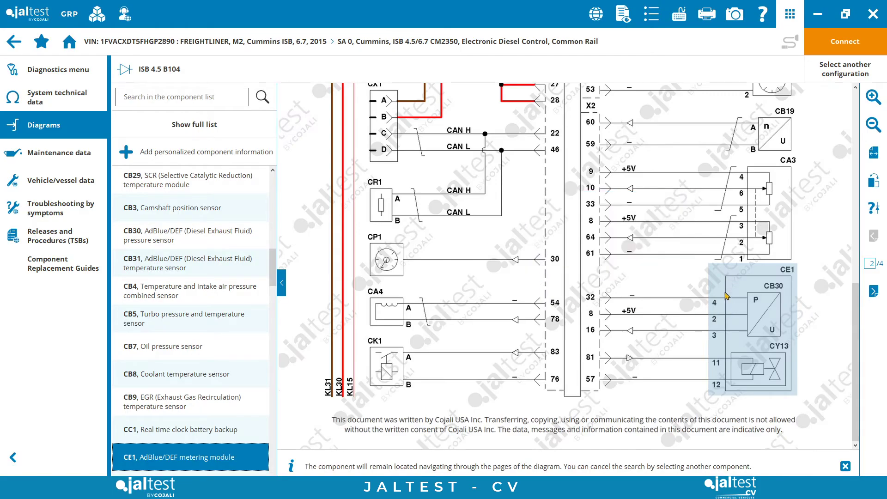
- Inspect the CA1 engine control unit and its connector pin photo, then return to fault 1682's help
{"action": "mouse_move", "coordinate": [732, 300]}
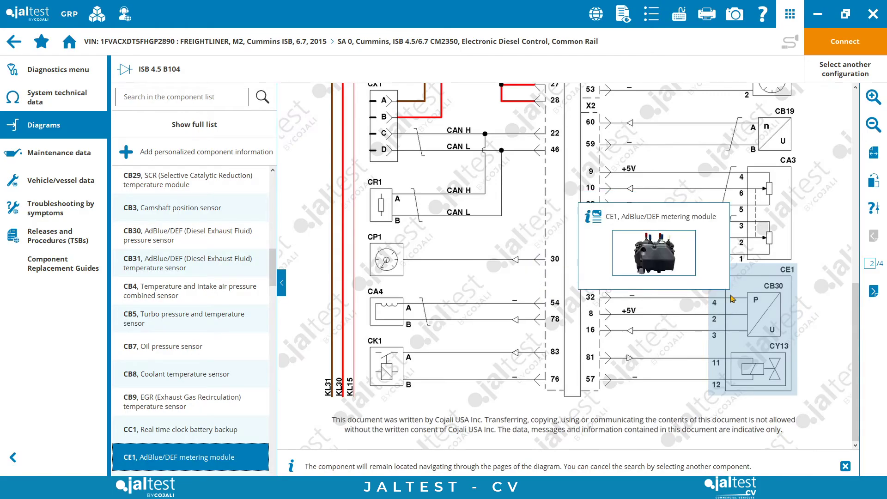
{"action": "left_click", "coordinate": [596, 305]}
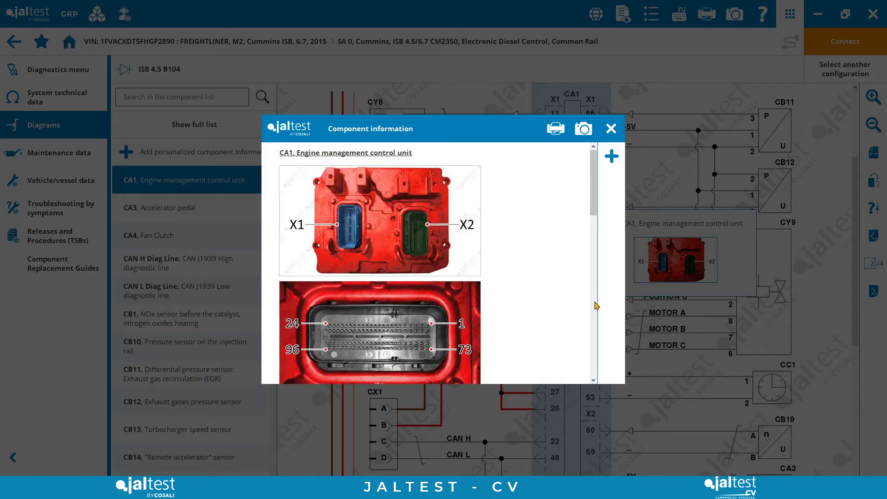
{"action": "scroll", "coordinate": [593, 211], "scroll_direction": "down", "scroll_amount": 2}
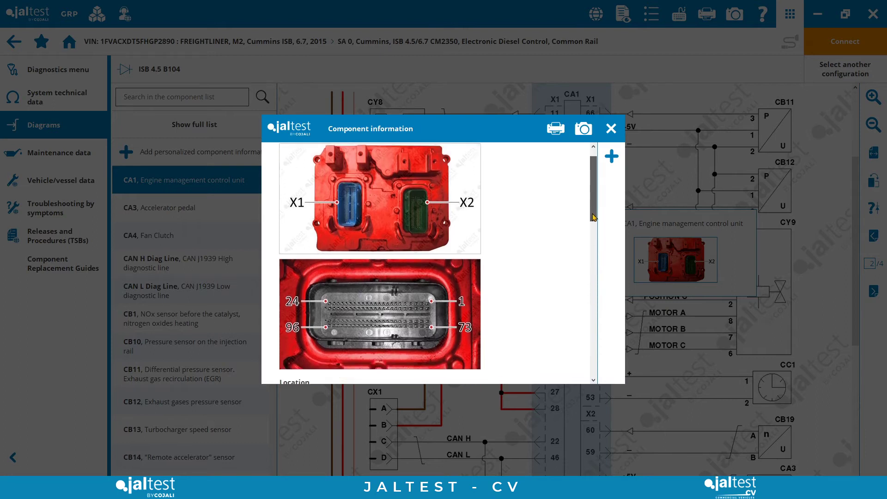
{"action": "left_click", "coordinate": [471, 251]}
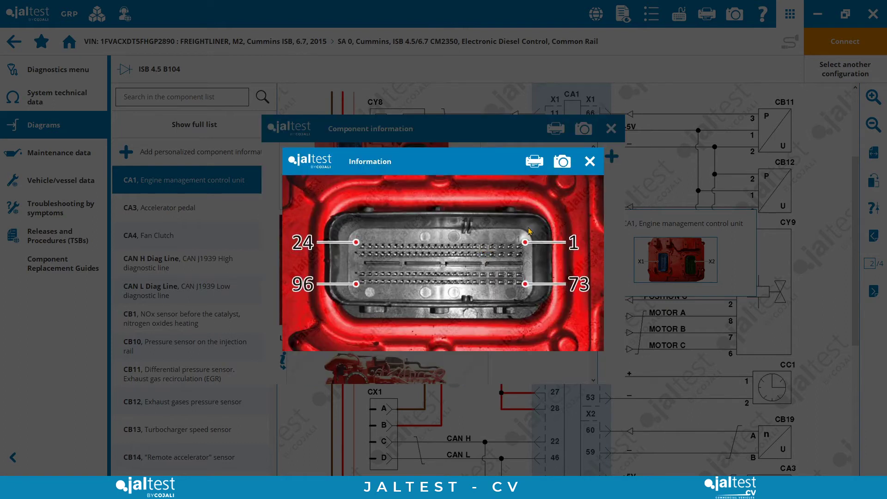
{"action": "left_click", "coordinate": [590, 161]}
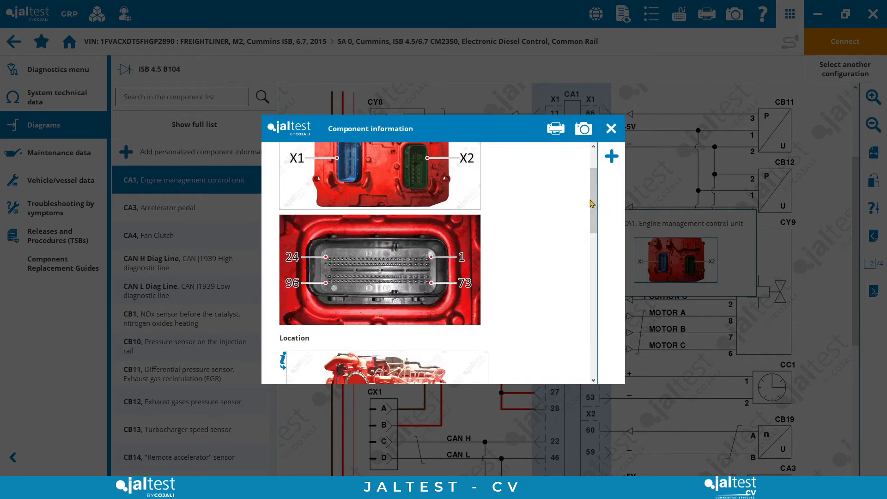
{"action": "left_click_drag", "start_coordinate": [594, 213], "coordinate": [598, 349]}
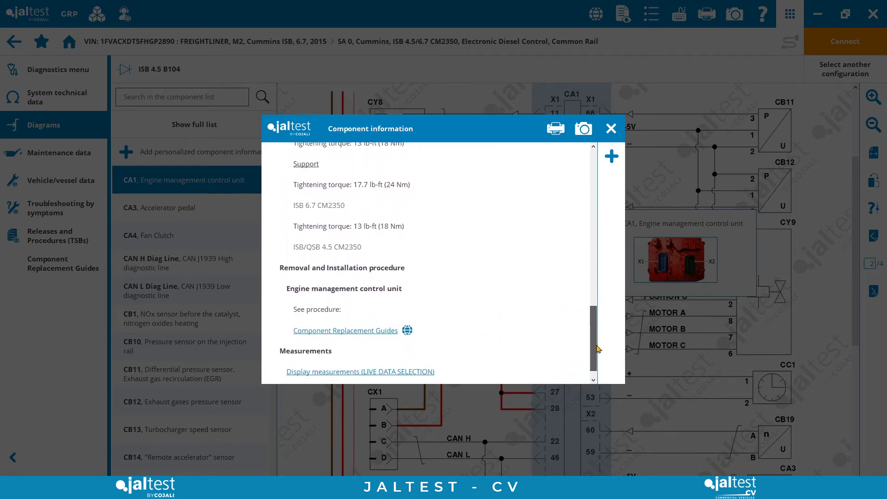
{"action": "left_click", "coordinate": [613, 133]}
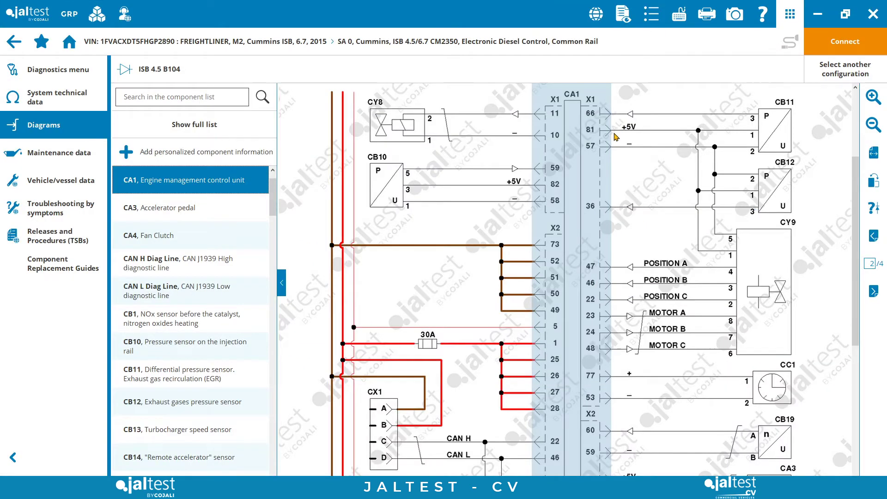
{"action": "left_click", "coordinate": [194, 124]}
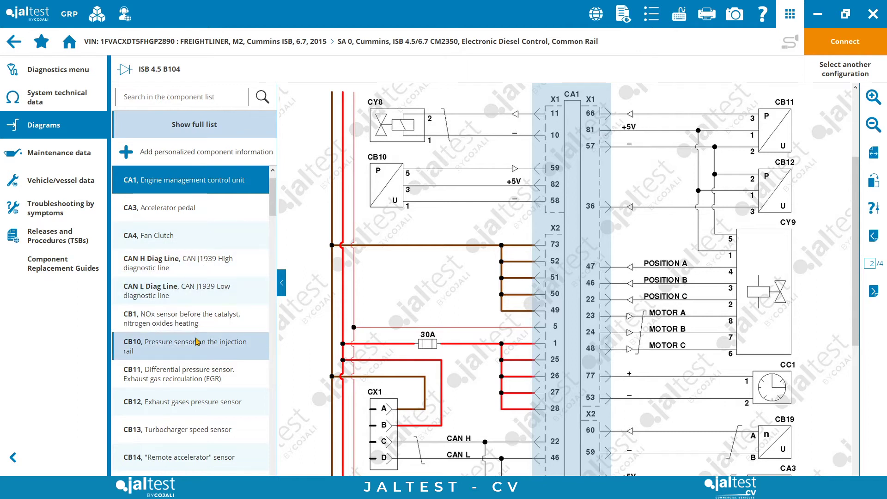
{"action": "left_click", "coordinate": [78, 70]}
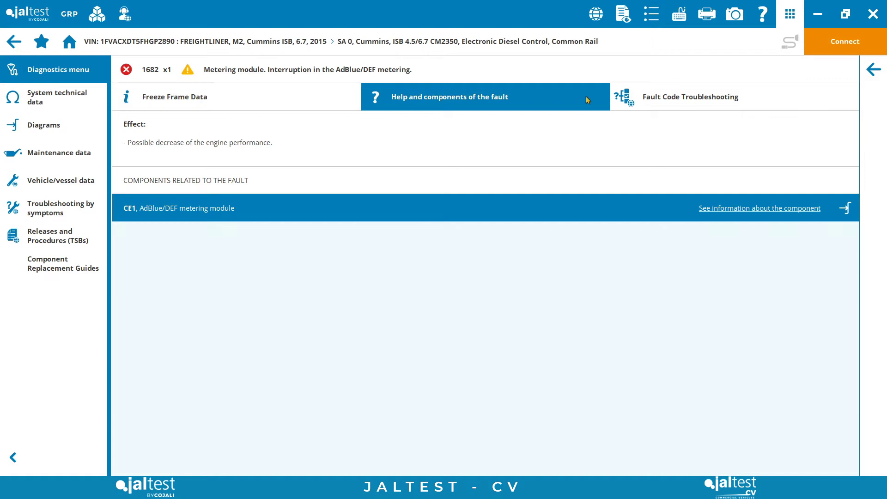
- Open fault 1682's troubleshooting guide past two notices and scroll Step 1's related AdBlue/DEF codes
{"action": "left_click", "coordinate": [683, 103]}
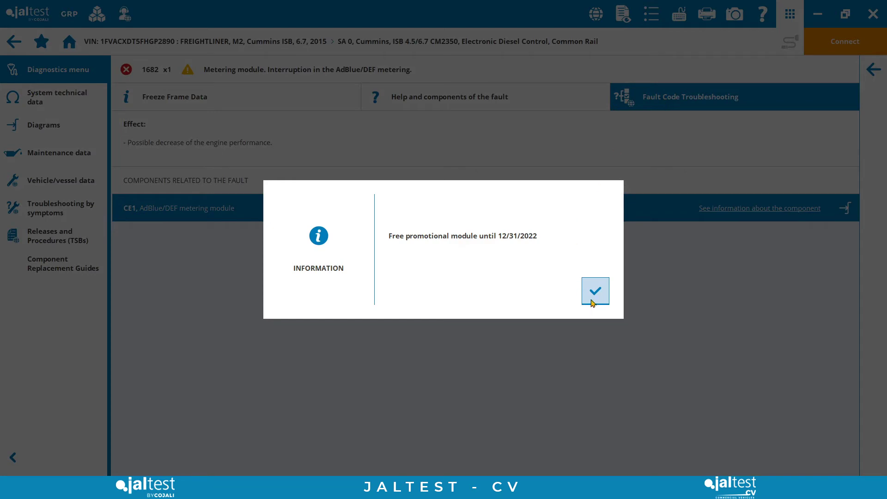
{"action": "left_click", "coordinate": [594, 298]}
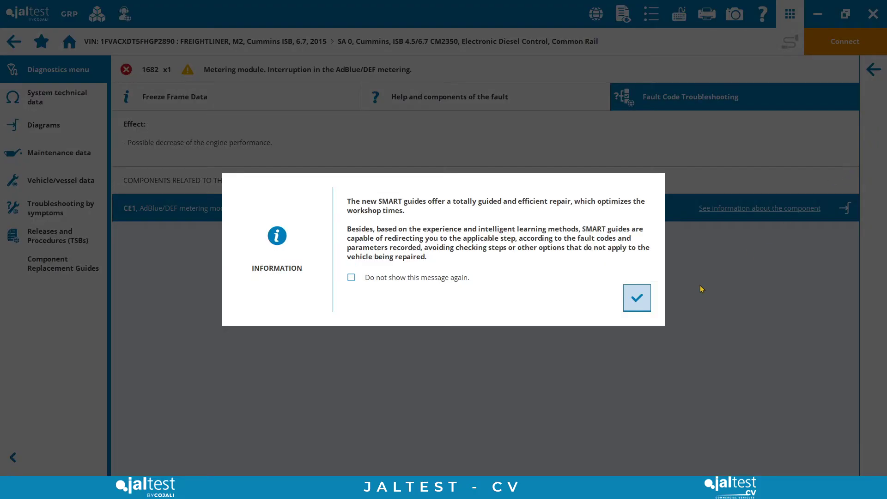
{"action": "left_click", "coordinate": [637, 298]}
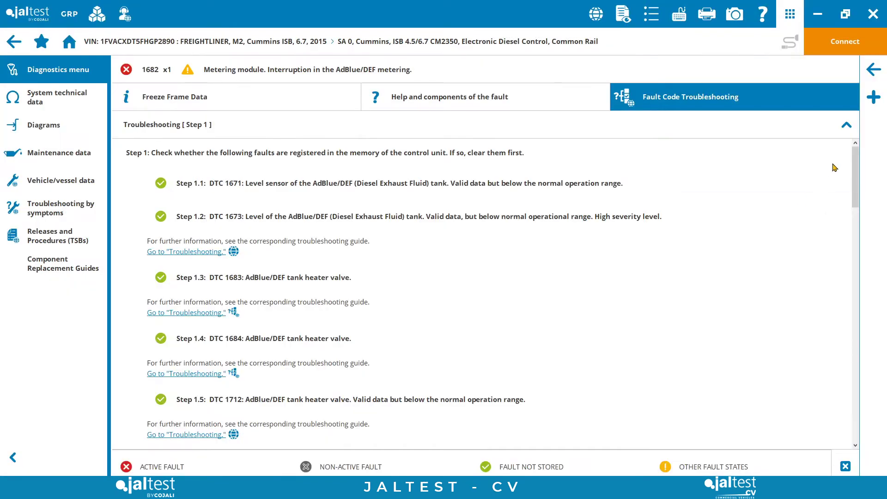
{"action": "left_click_drag", "start_coordinate": [858, 154], "coordinate": [869, 240]}
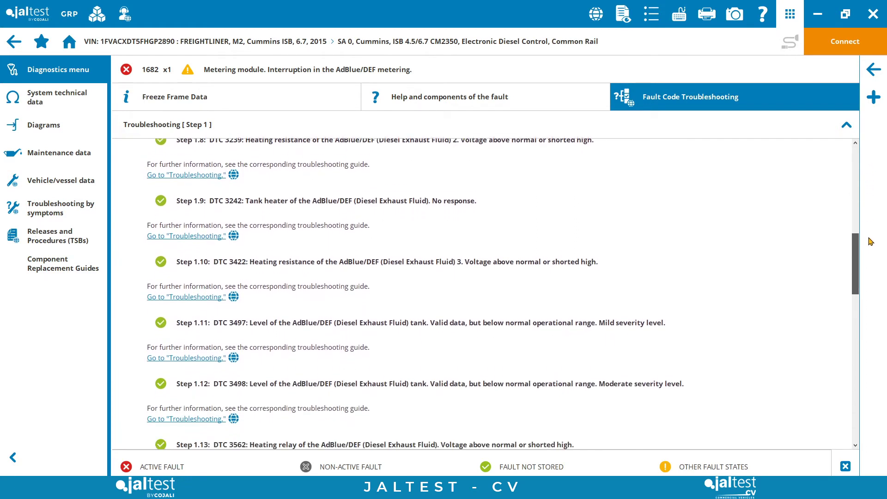
- Return to the scanned fault list and connect to the SA 0 Cummins engine unit
{"action": "left_click", "coordinate": [873, 69]}
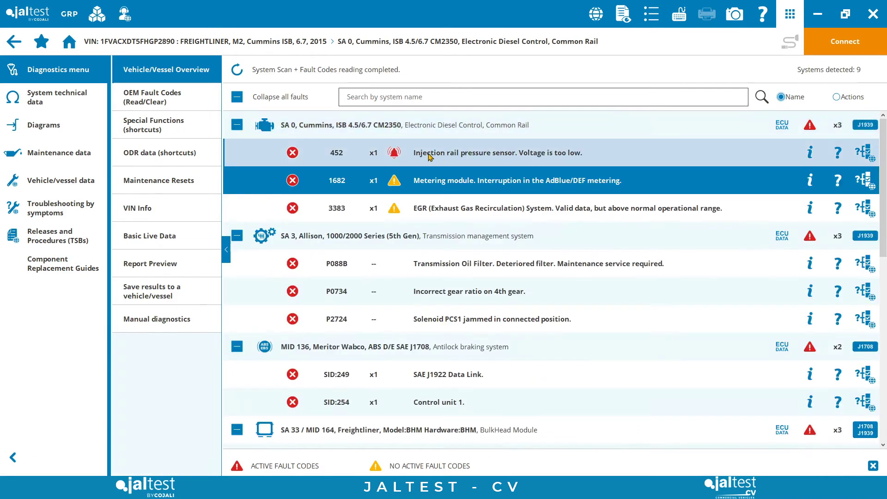
{"action": "left_click", "coordinate": [403, 132]}
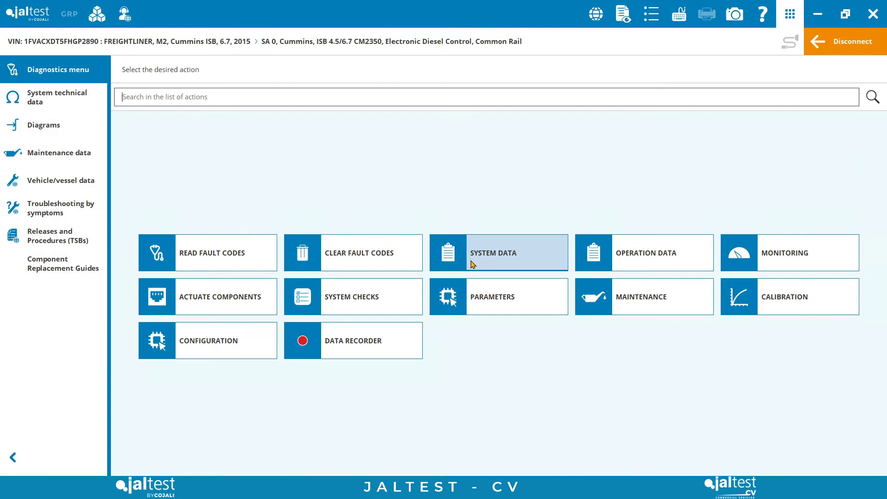
- Open Parameters and expand then collapse Maximum Vehicle Speed, Cruise Control, Idle and Power Take-Off Control
{"action": "left_click", "coordinate": [483, 299]}
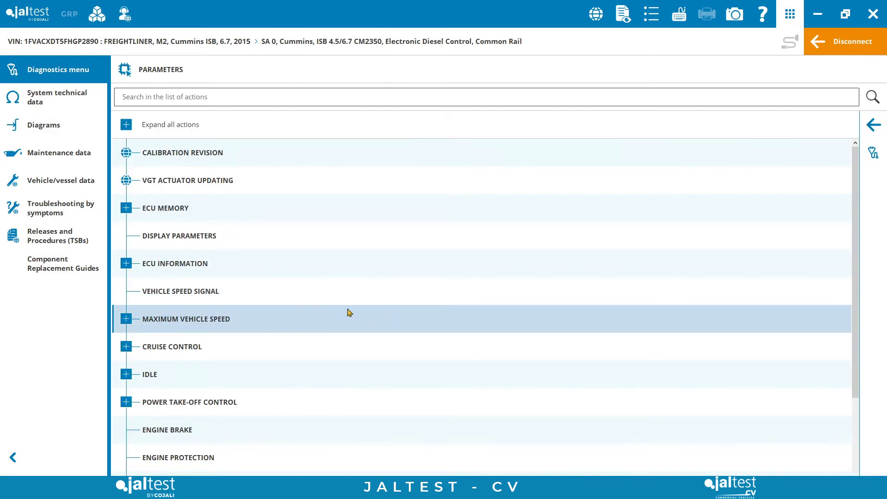
{"action": "left_click", "coordinate": [126, 320]}
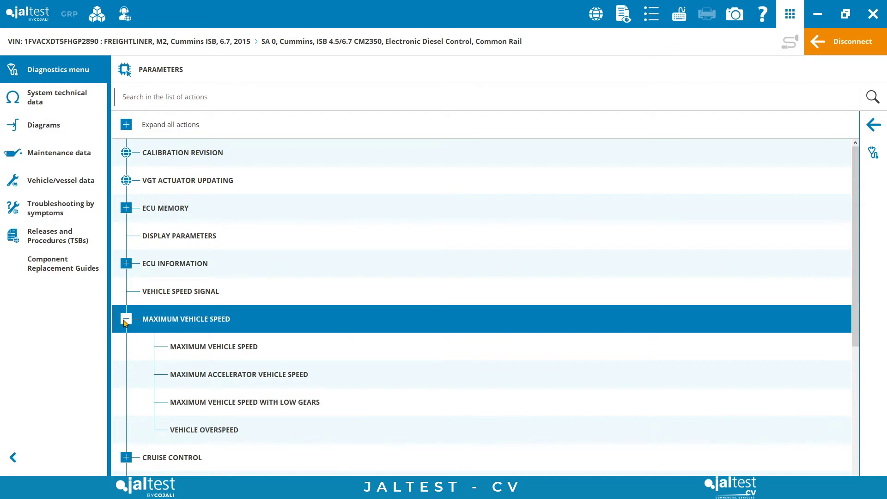
{"action": "left_click", "coordinate": [126, 319]}
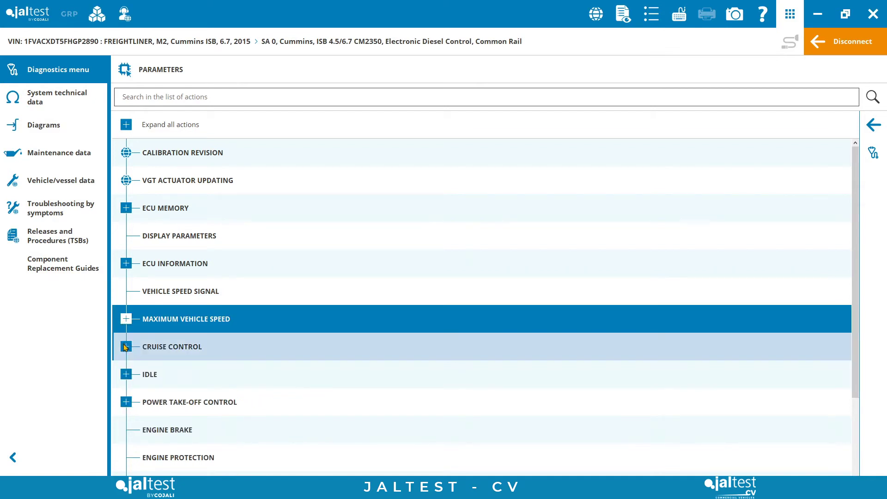
{"action": "left_click", "coordinate": [126, 346]}
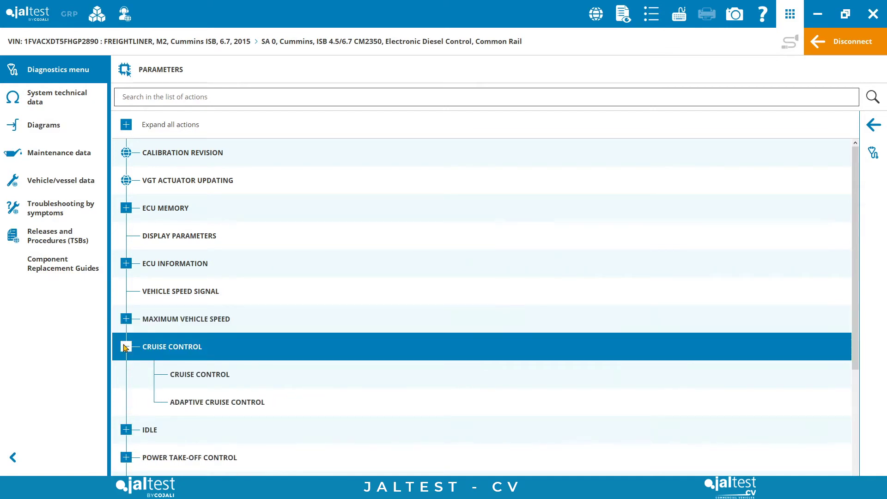
{"action": "left_click", "coordinate": [126, 347]}
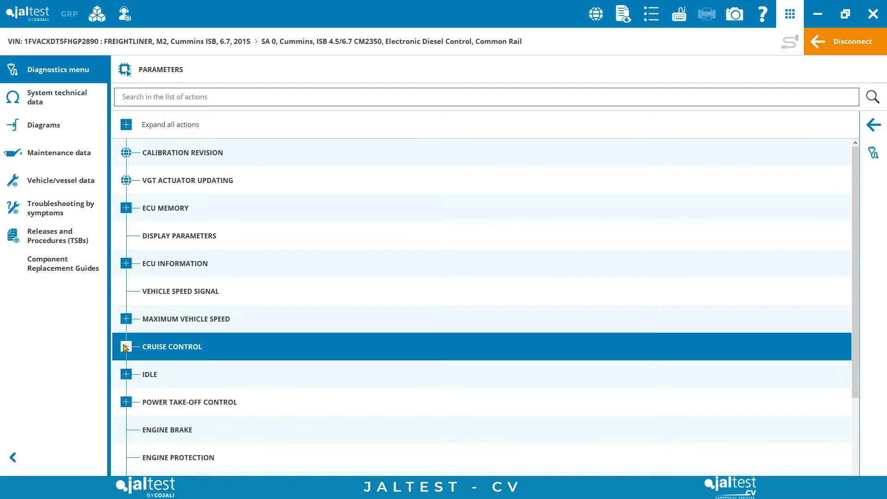
{"action": "left_click", "coordinate": [127, 374]}
{"action": "left_click", "coordinate": [127, 375]}
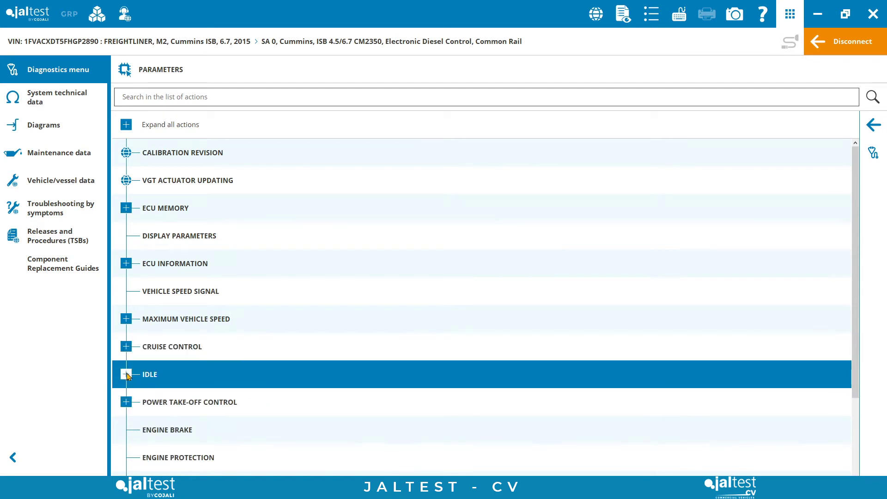
{"action": "left_click", "coordinate": [127, 402]}
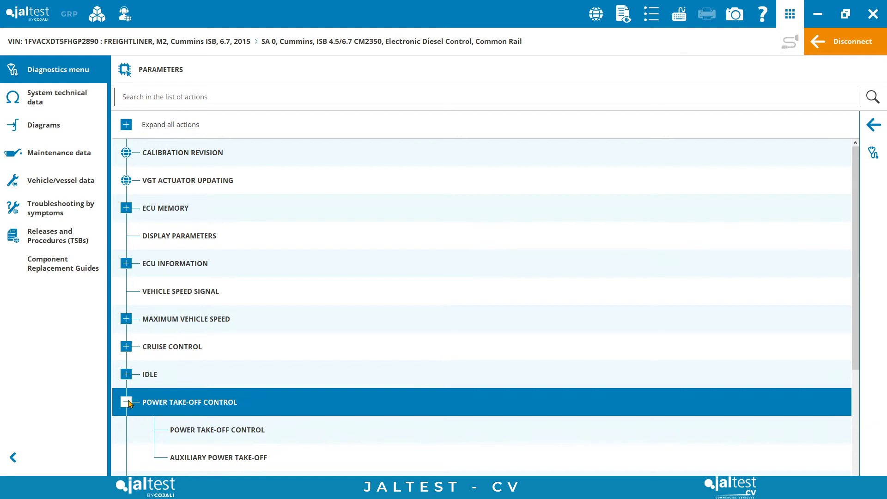
{"action": "left_click", "coordinate": [127, 402]}
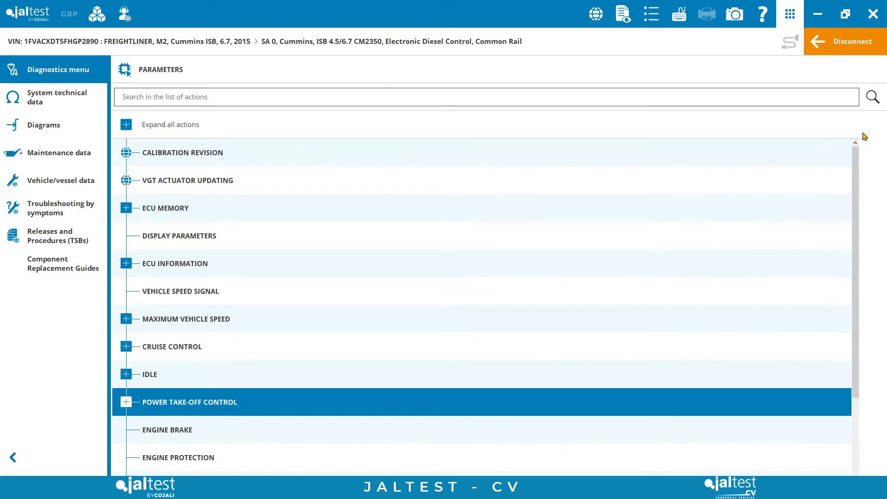
- Look over the Maintenance procedures list, such as particulate filter regeneration, then return to the action menu
{"action": "key", "text": "Escape"}
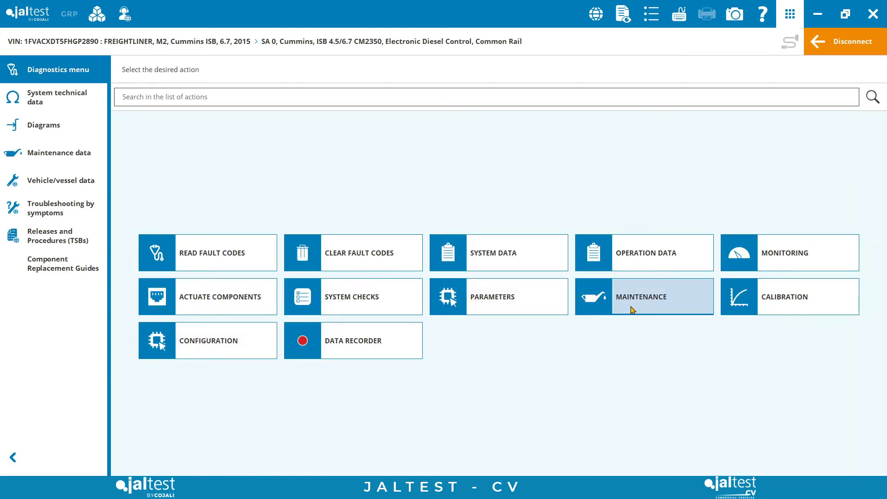
{"action": "left_click", "coordinate": [633, 309]}
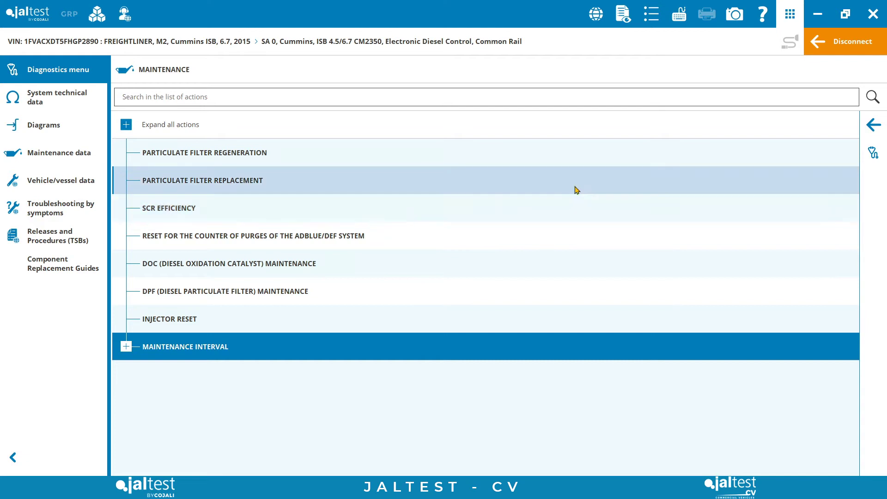
{"action": "left_click", "coordinate": [873, 124]}
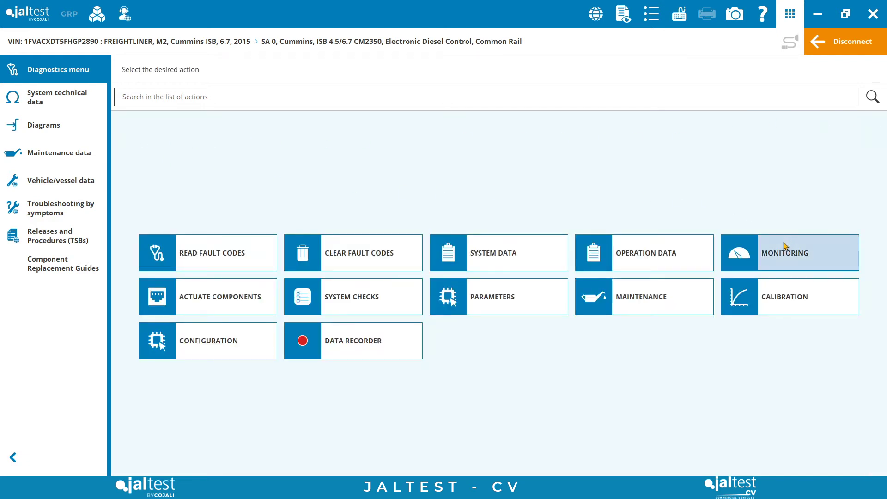
- Page through the Fuel and exhaust system displays under Monitoring, then open Specific System Live Data
{"action": "left_click", "coordinate": [783, 265]}
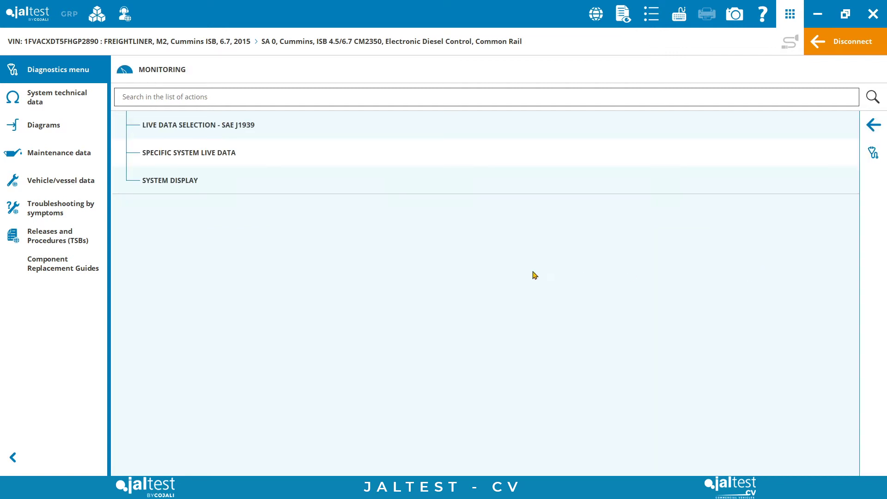
{"action": "left_click", "coordinate": [375, 187]}
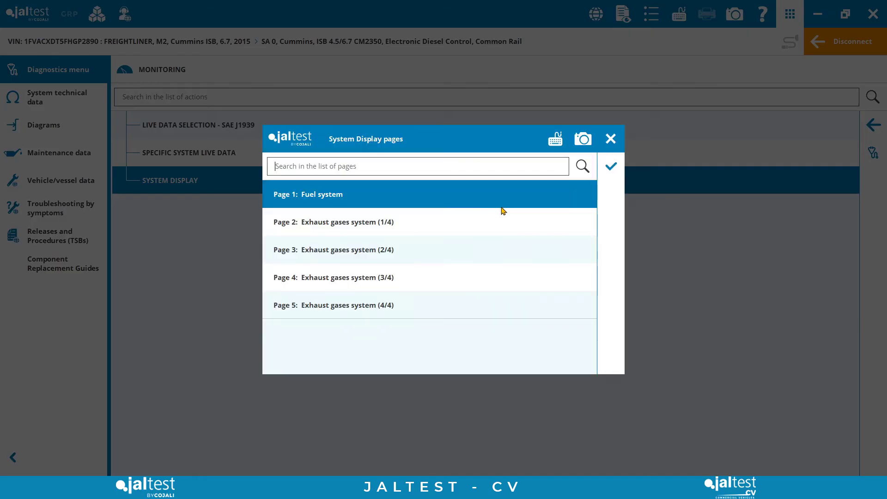
{"action": "key", "text": "Return"}
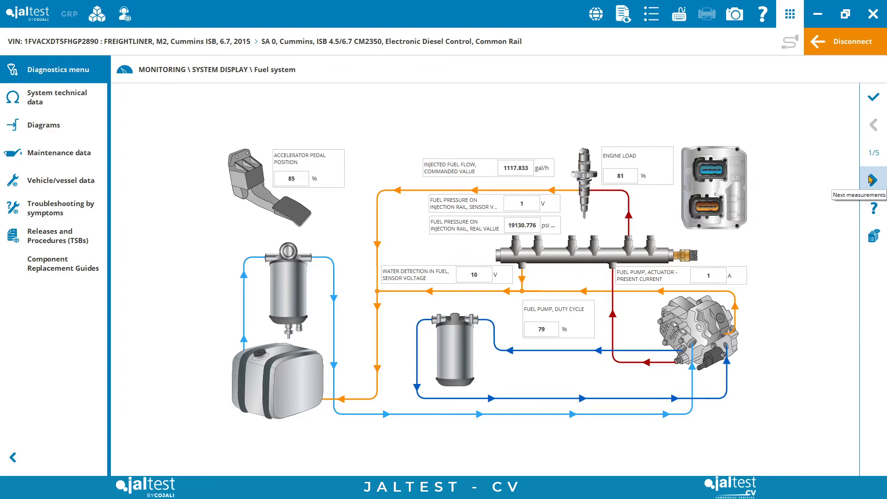
{"action": "left_click", "coordinate": [872, 180]}
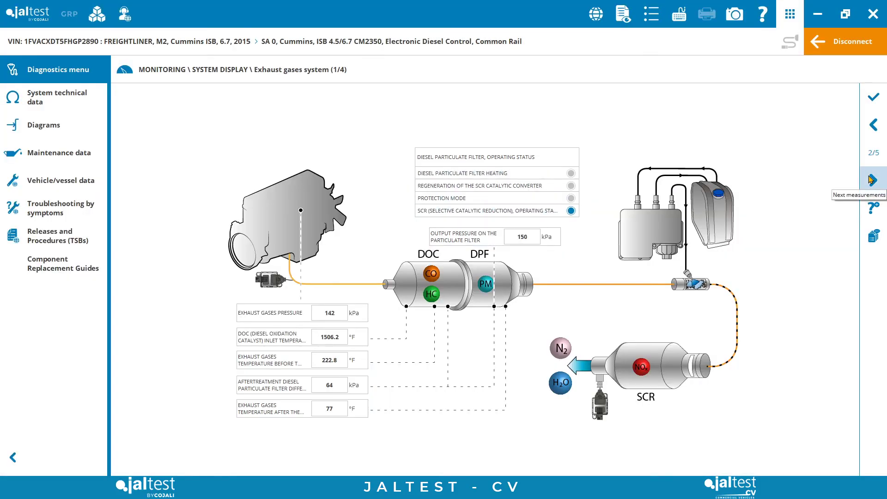
{"action": "left_click", "coordinate": [872, 180]}
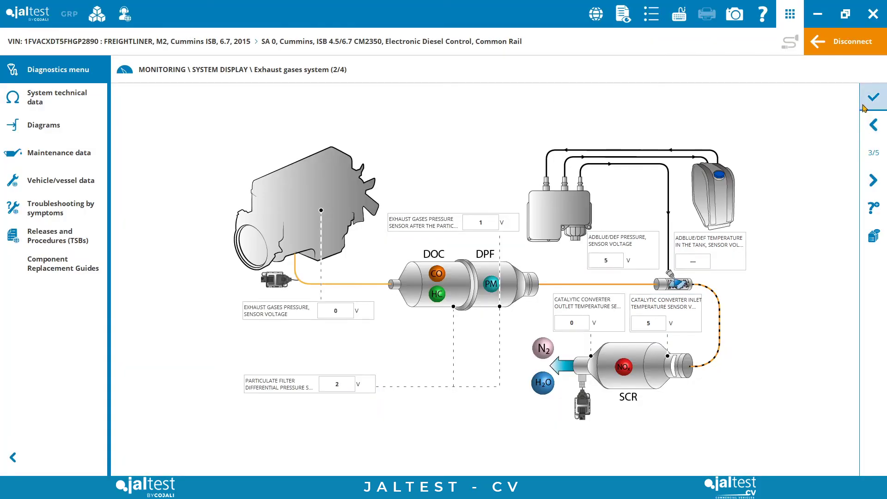
{"action": "left_click", "coordinate": [873, 97]}
{"action": "left_click", "coordinate": [497, 147]}
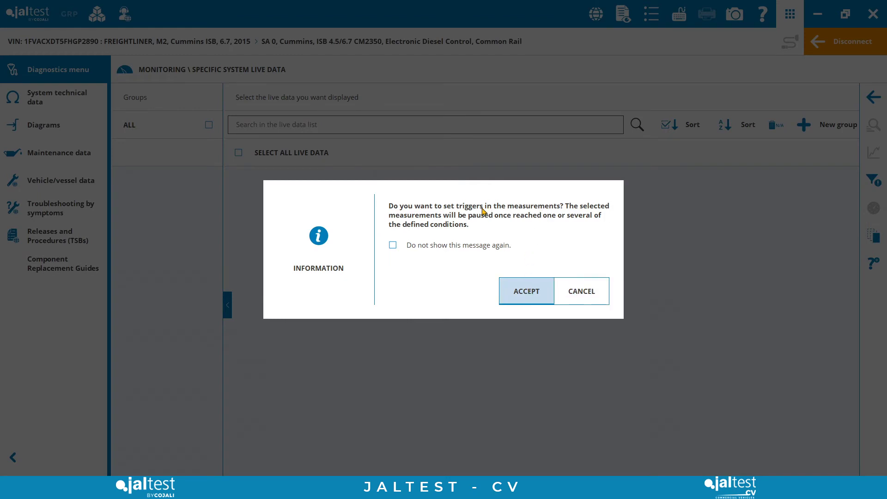
- Skip triggers and display only crankcase, exhaust gases, intake air and engine oil pressure live
{"action": "left_click", "coordinate": [562, 291]}
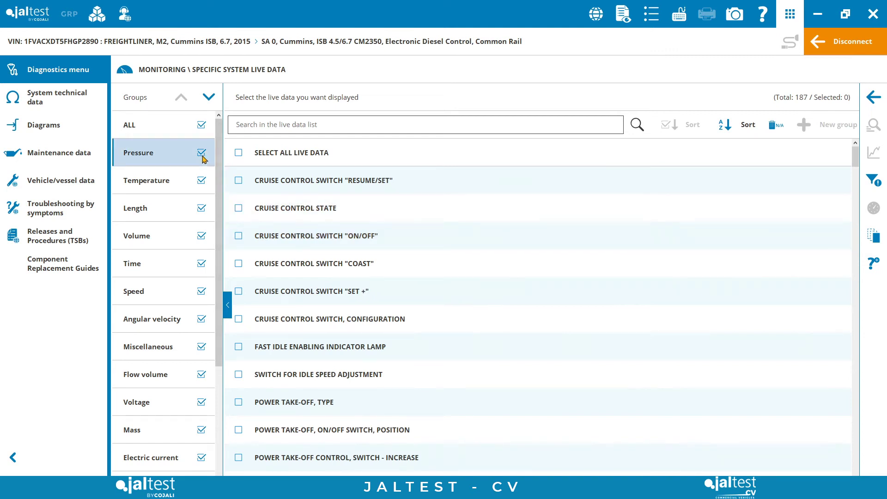
{"action": "left_click", "coordinate": [201, 125]}
{"action": "left_click", "coordinate": [202, 153]}
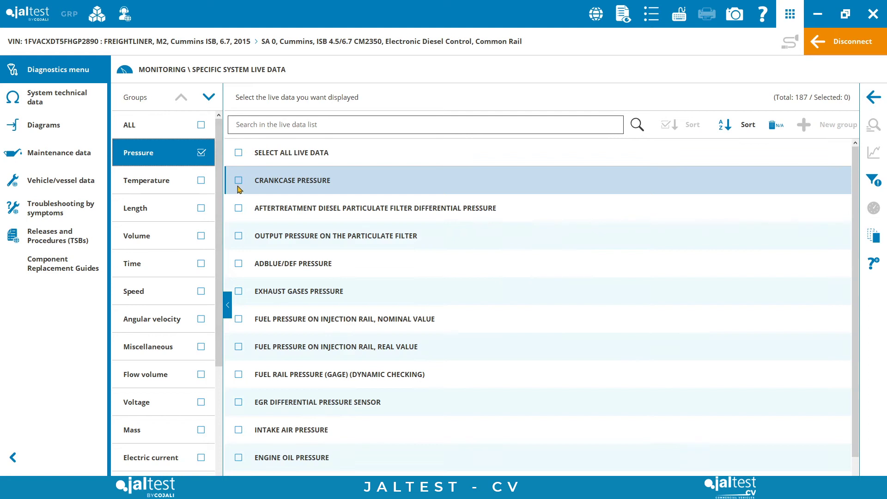
{"action": "left_click", "coordinate": [238, 181]}
{"action": "left_click", "coordinate": [238, 291]}
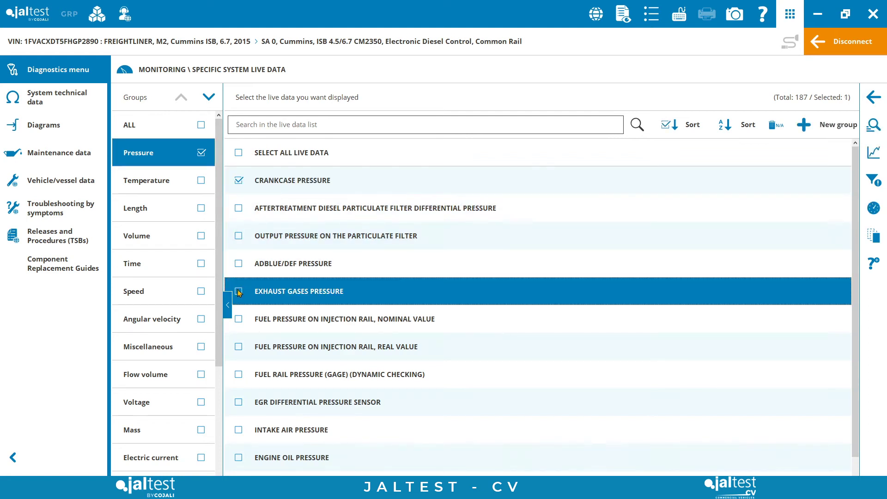
{"action": "left_click", "coordinate": [238, 430]}
{"action": "left_click", "coordinate": [240, 457]}
{"action": "left_click", "coordinate": [872, 125]}
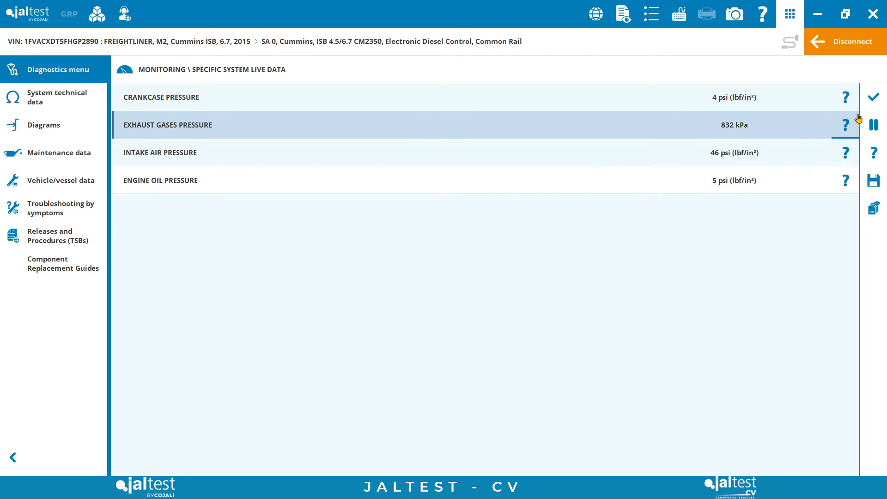
- View the four pressure readings as a graph and as gauges, then exit to the action menu
{"action": "left_click", "coordinate": [872, 98]}
{"action": "left_click", "coordinate": [869, 157]}
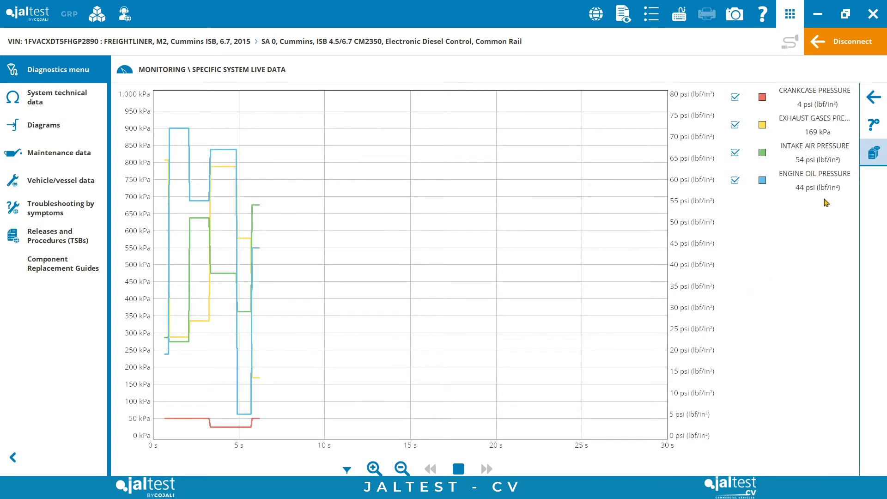
{"action": "left_click", "coordinate": [872, 97]}
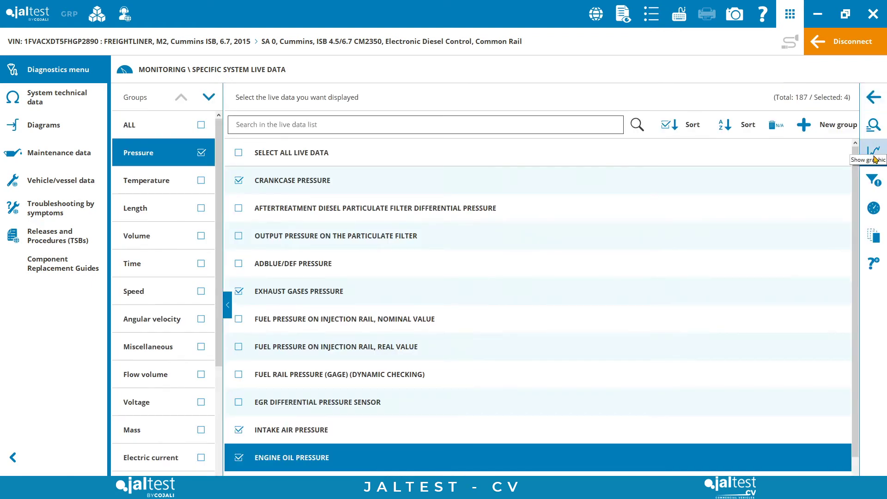
{"action": "left_click", "coordinate": [873, 207]}
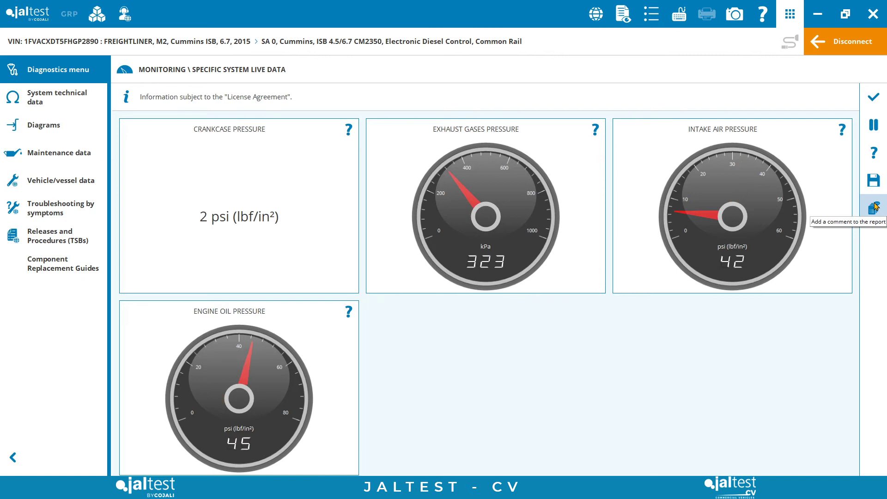
{"action": "left_click", "coordinate": [870, 109]}
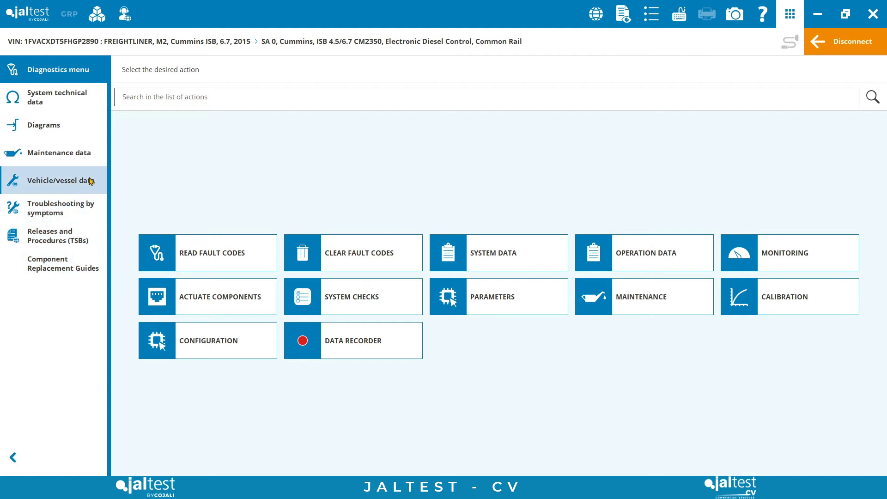
- Open maintenance data for the confirmed B101 - 6.7 engine and select its daily interval
{"action": "left_click", "coordinate": [98, 159]}
{"action": "left_click", "coordinate": [611, 167]}
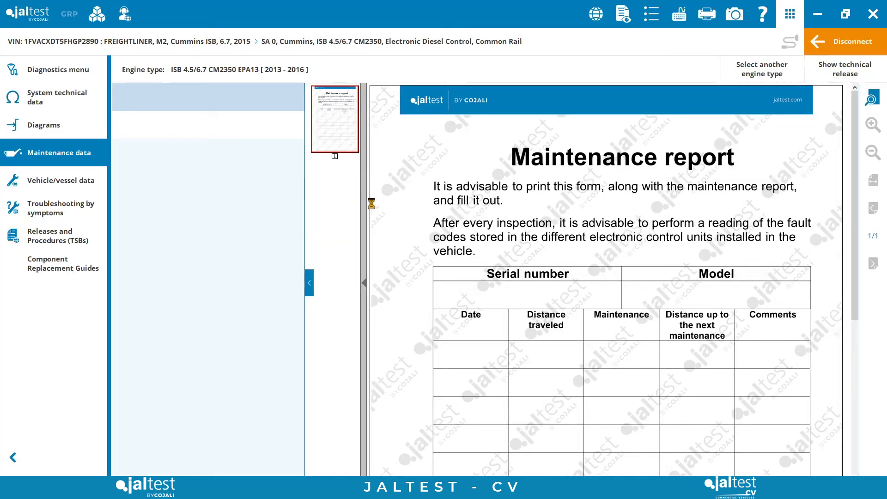
{"action": "left_click", "coordinate": [126, 129]}
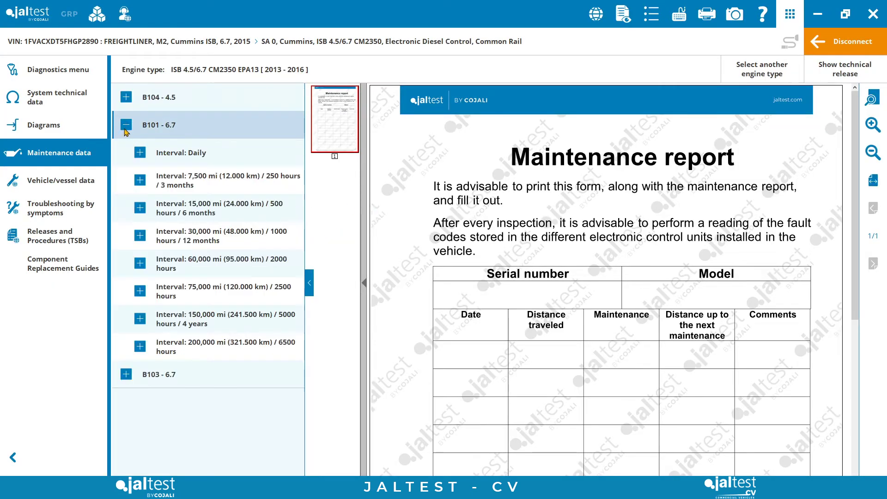
{"action": "left_click", "coordinate": [131, 147]}
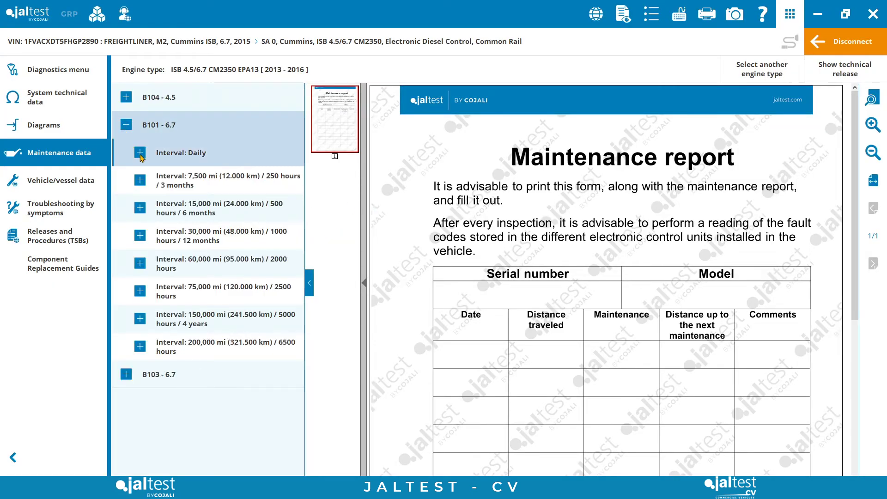
- Review the daily air compressor and cooling system checks, then the 7,500 mi intake air services
{"action": "left_click", "coordinate": [140, 152]}
{"action": "left_click", "coordinate": [147, 180]}
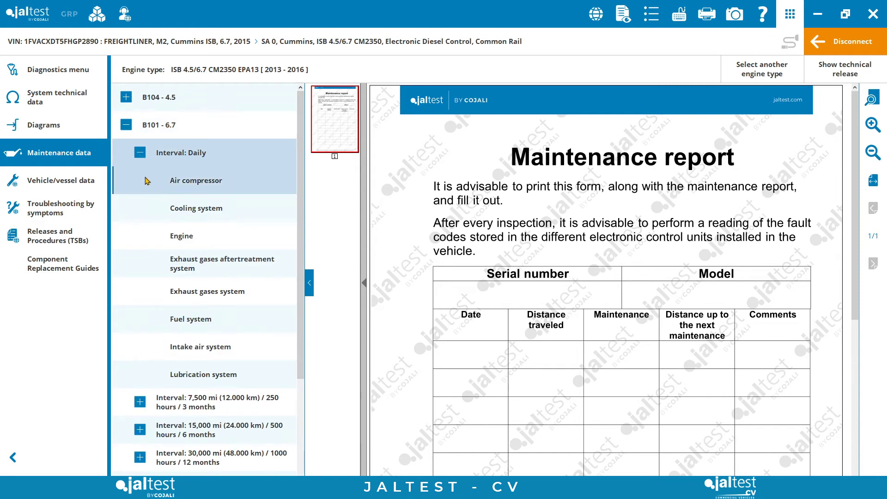
{"action": "left_click", "coordinate": [152, 200]}
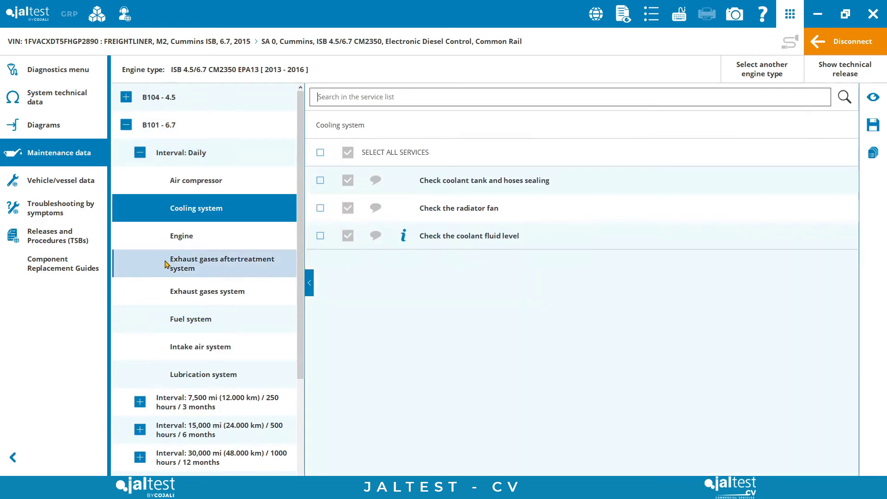
{"action": "left_click", "coordinate": [166, 403]}
{"action": "left_click", "coordinate": [175, 428]}
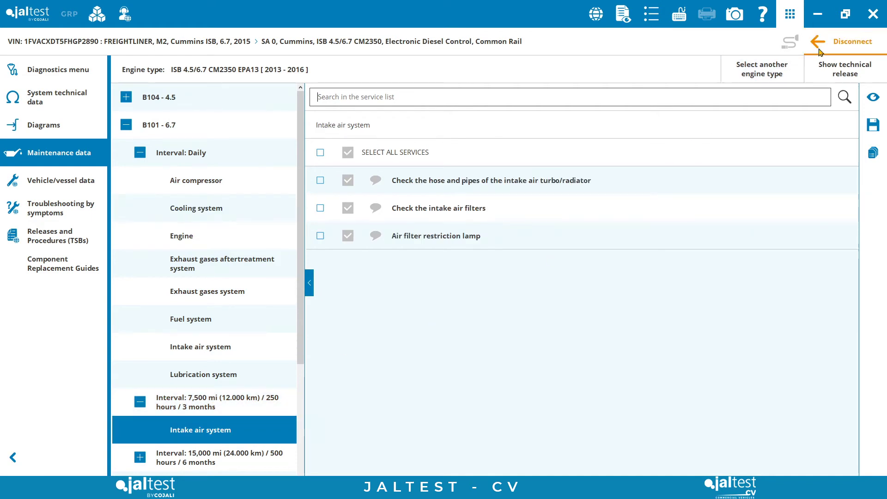
- Switch the vehicle technical data to the 150 (ISBe 4.5) Euro 6 engine
{"action": "left_click", "coordinate": [84, 187]}
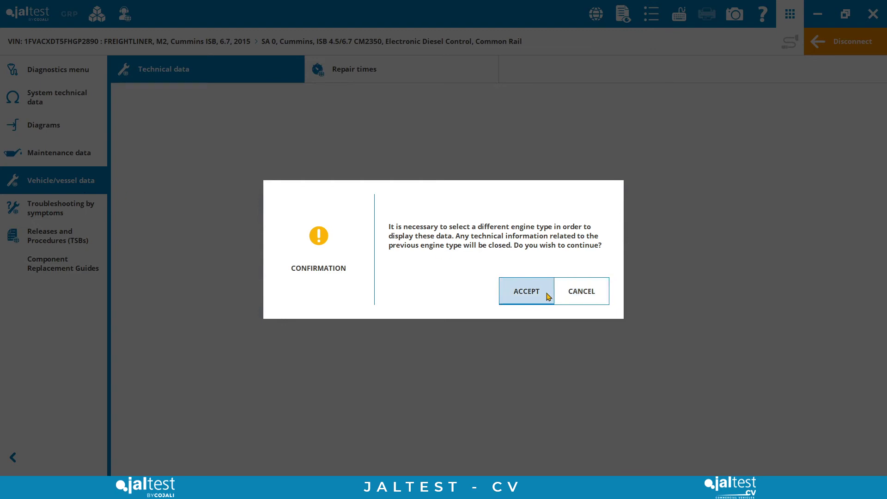
{"action": "left_click", "coordinate": [527, 291]}
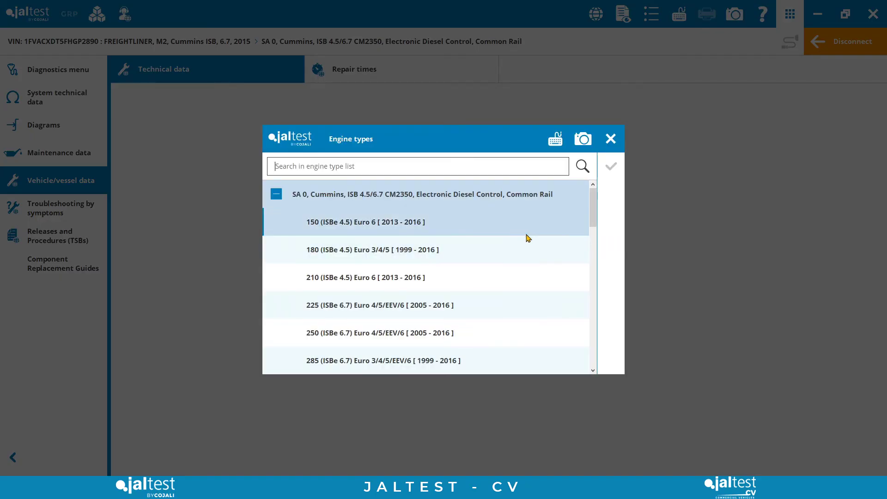
{"action": "left_click", "coordinate": [527, 235]}
{"action": "left_click", "coordinate": [608, 170]}
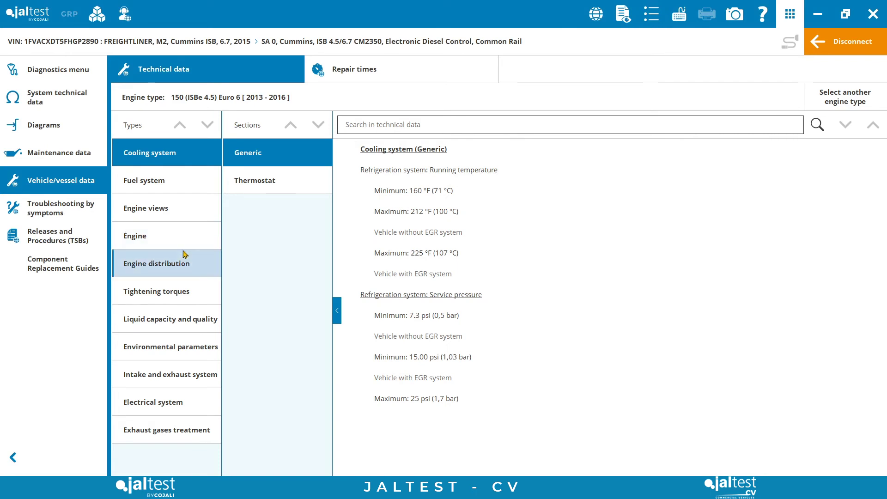
- View engine distribution data and the camshaft and cylinder head tightening torques
{"action": "left_click", "coordinate": [186, 279]}
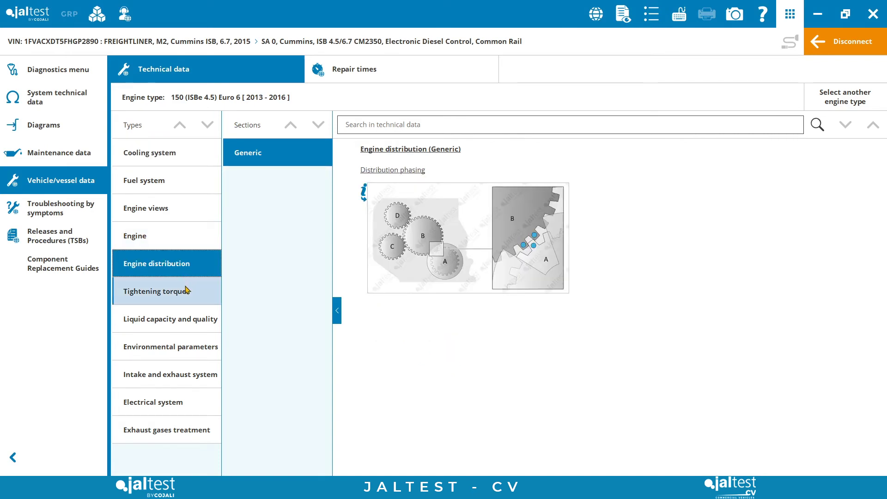
{"action": "left_click", "coordinate": [187, 290]}
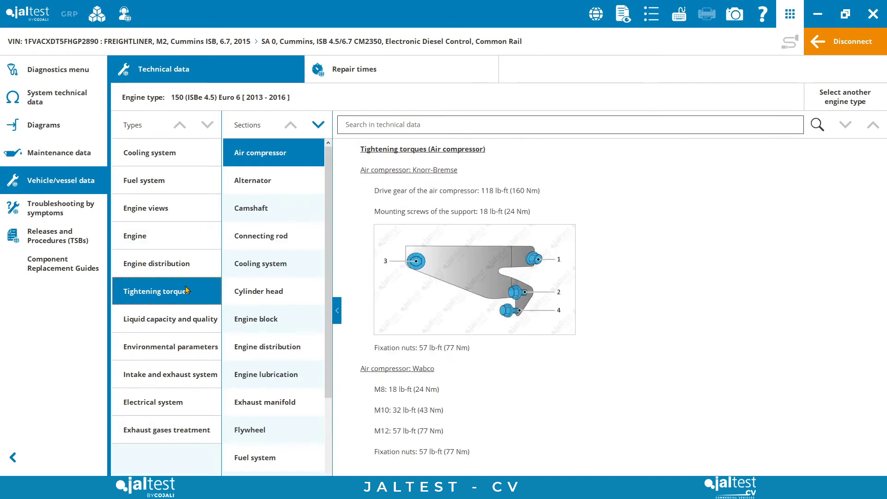
{"action": "left_click", "coordinate": [268, 218]}
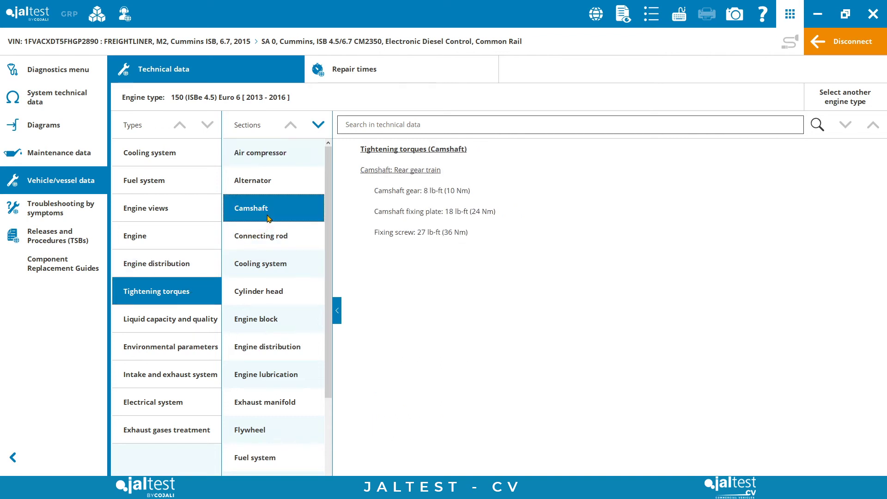
{"action": "left_click", "coordinate": [255, 283]}
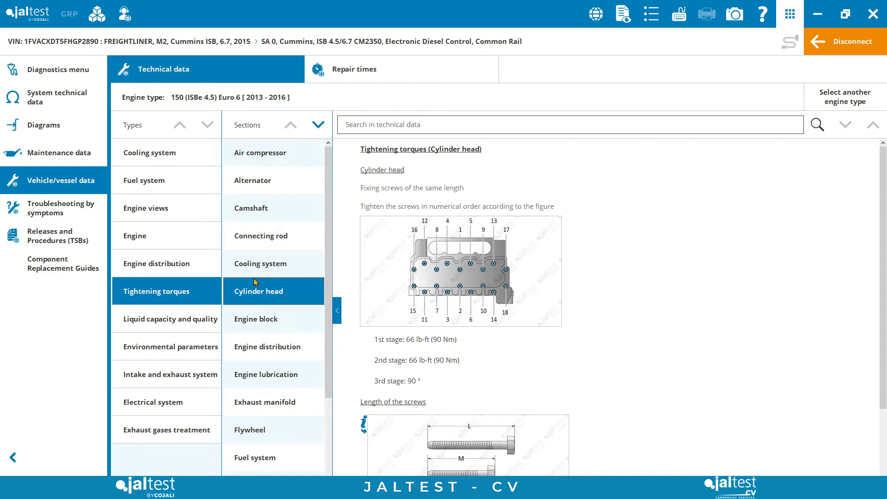
- Show engine oil capacities, the 0.25 gal oil filter and the SAE 15W-40 viscosity chart
{"action": "left_click", "coordinate": [198, 321]}
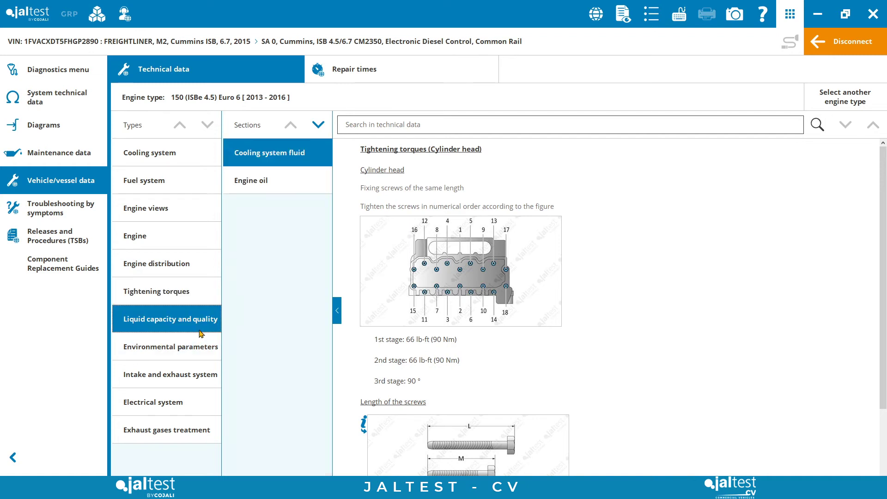
{"action": "left_click", "coordinate": [283, 190]}
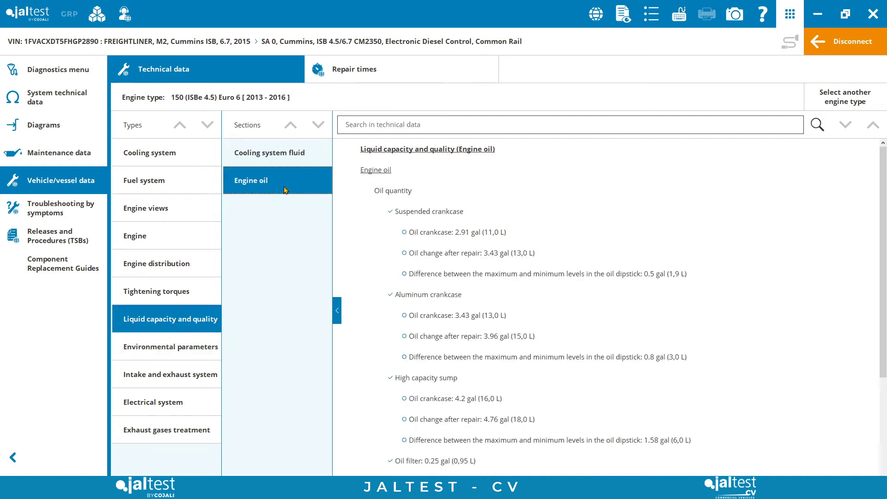
{"action": "scroll", "coordinate": [469, 231], "scroll_direction": "down", "scroll_amount": 3}
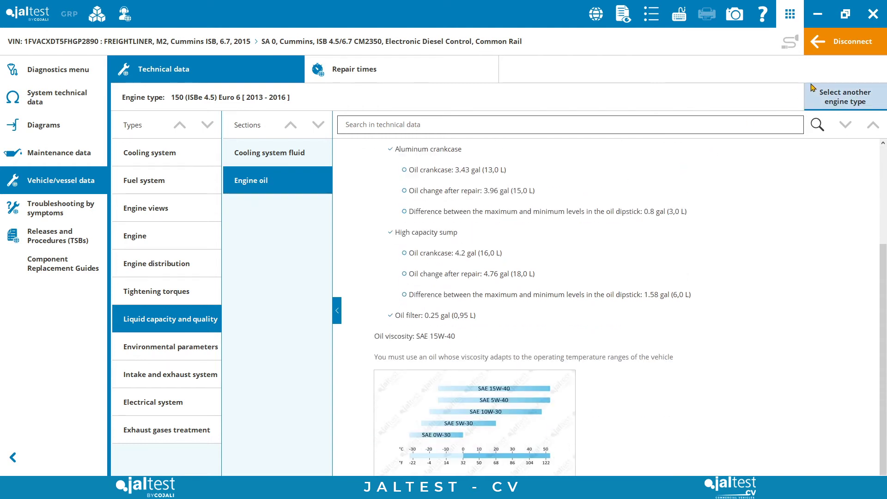
- Read Step 1 of the Excessive crankcase pressure guide, then go back to the symptoms list
{"action": "left_click", "coordinate": [93, 211]}
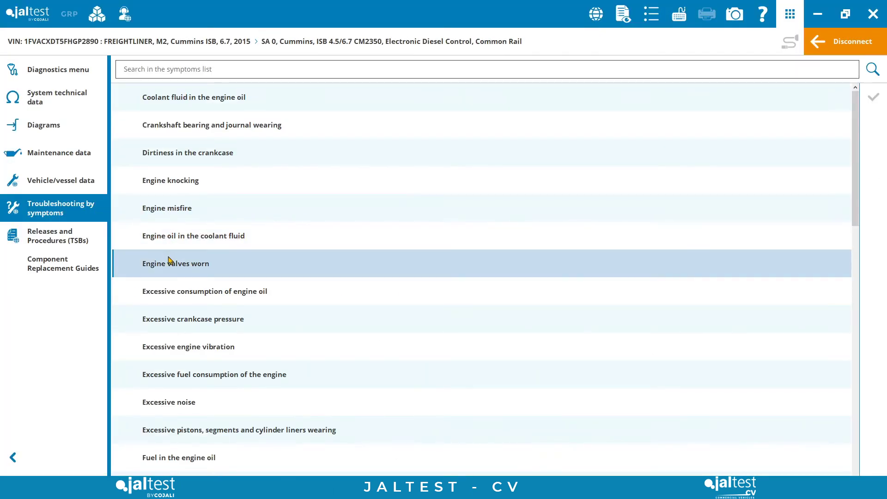
{"action": "left_click", "coordinate": [167, 313]}
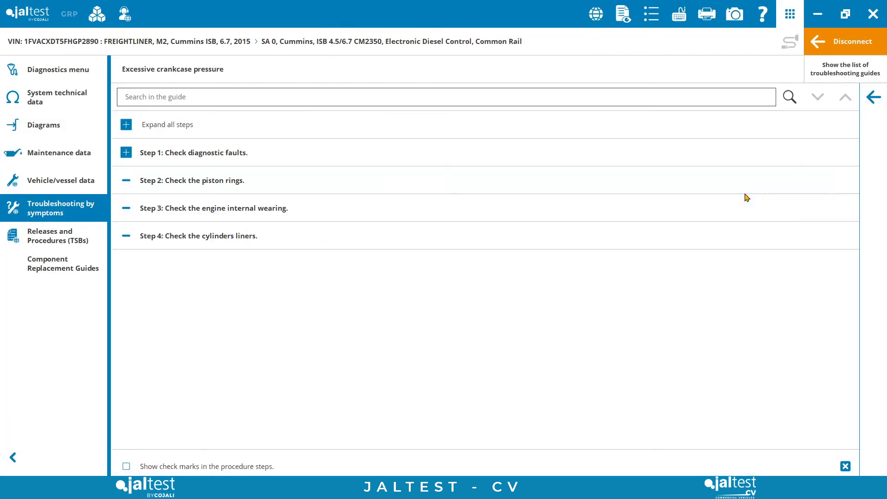
{"action": "left_click", "coordinate": [125, 153]}
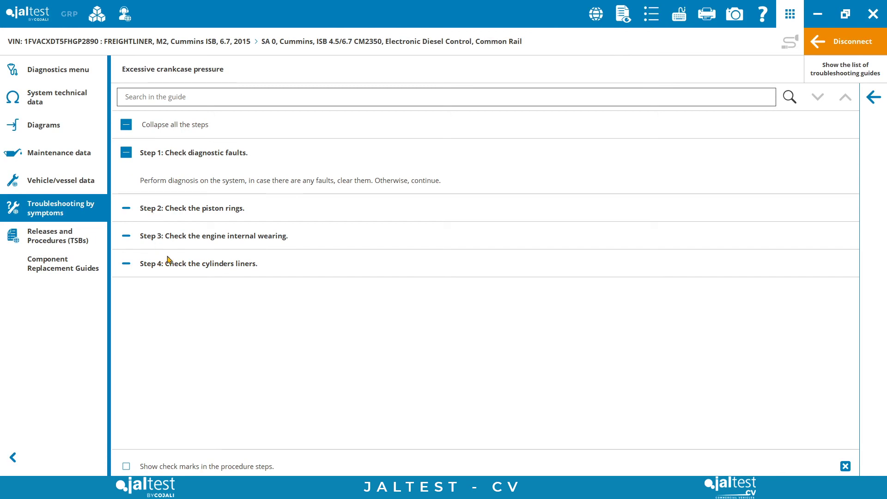
{"action": "left_click", "coordinate": [873, 97]}
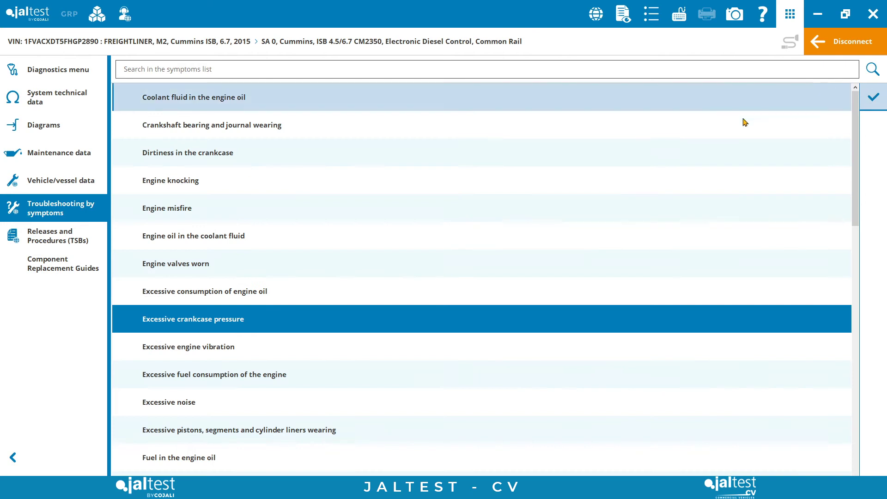
- Read through the four-step accelerator pedal calibration release, then return to the releases list
{"action": "left_click", "coordinate": [85, 234]}
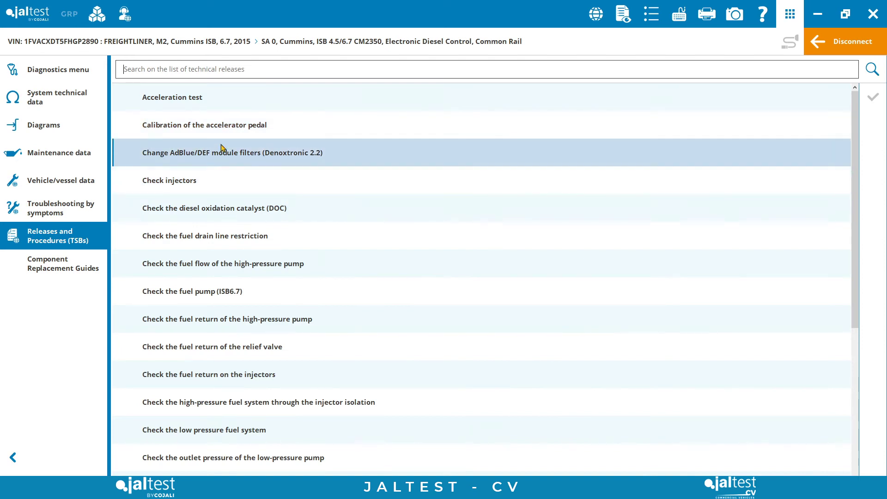
{"action": "left_click", "coordinate": [222, 140]}
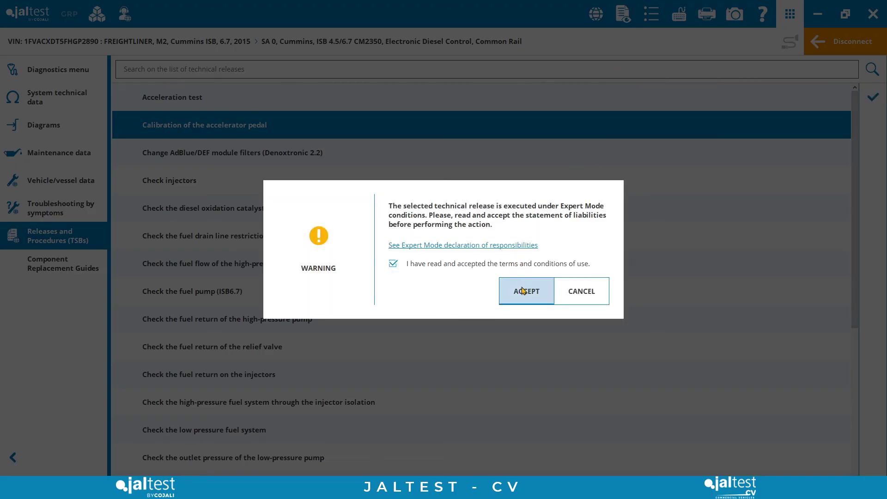
{"action": "left_click", "coordinate": [522, 290]}
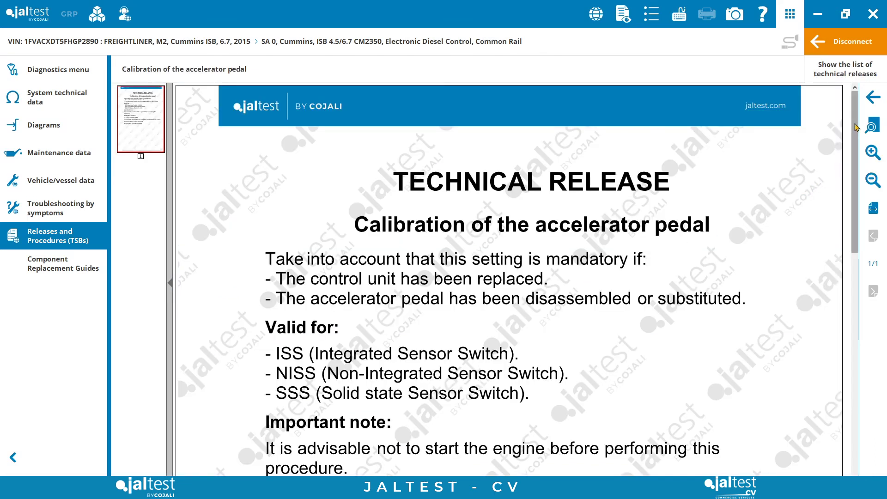
{"action": "scroll", "coordinate": [855, 138], "scroll_direction": "down", "scroll_amount": 1}
{"action": "left_click_drag", "start_coordinate": [856, 134], "coordinate": [846, 248]}
{"action": "left_click", "coordinate": [873, 98]}
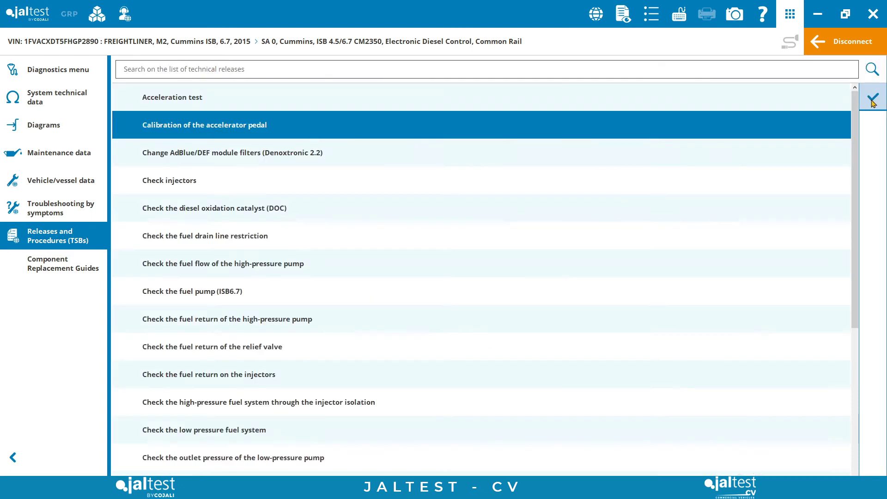
- Open the CB3 camshaft position sensor guide and read its safety and battery disconnection warnings
{"action": "left_click", "coordinate": [72, 260]}
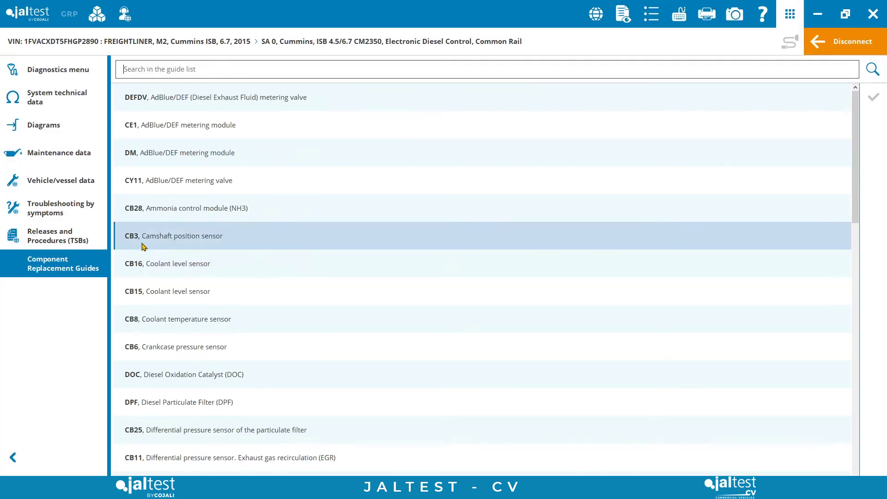
{"action": "left_click", "coordinate": [162, 244]}
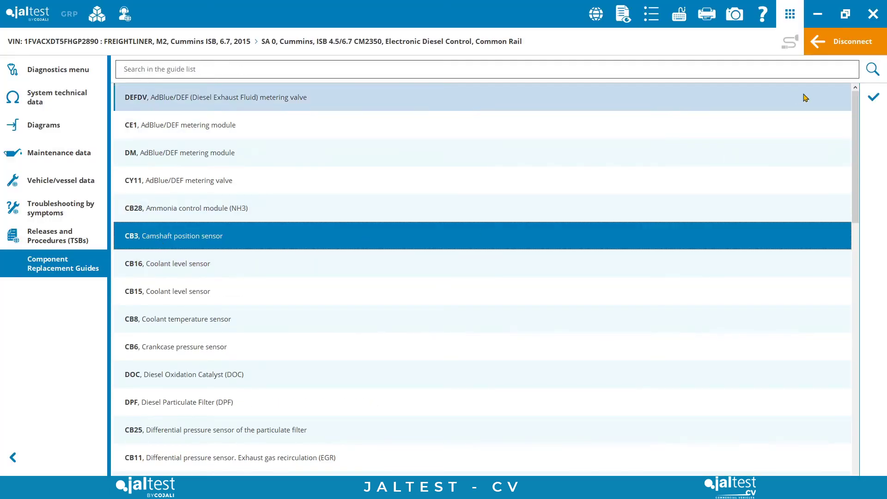
{"action": "left_click", "coordinate": [873, 97]}
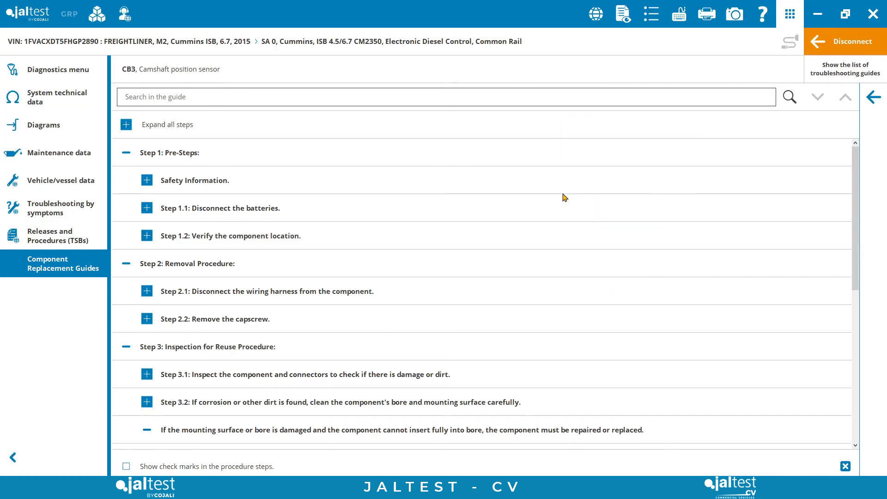
{"action": "left_click", "coordinate": [147, 181]}
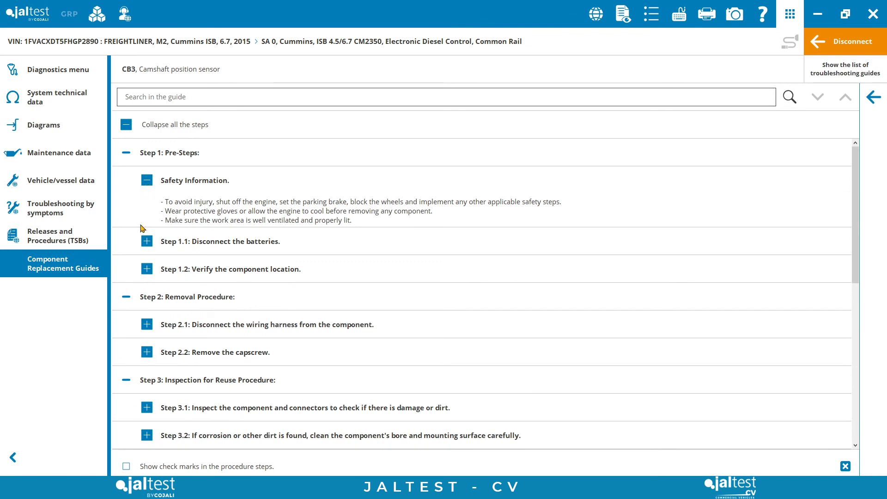
{"action": "left_click", "coordinate": [146, 244]}
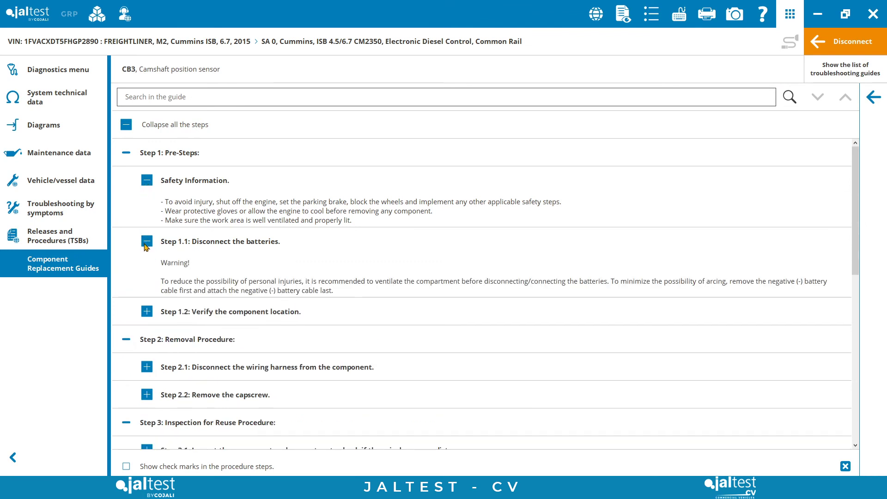
- Review the component location images and capscrew removal step, then return to the guides list
{"action": "left_click", "coordinate": [150, 315]}
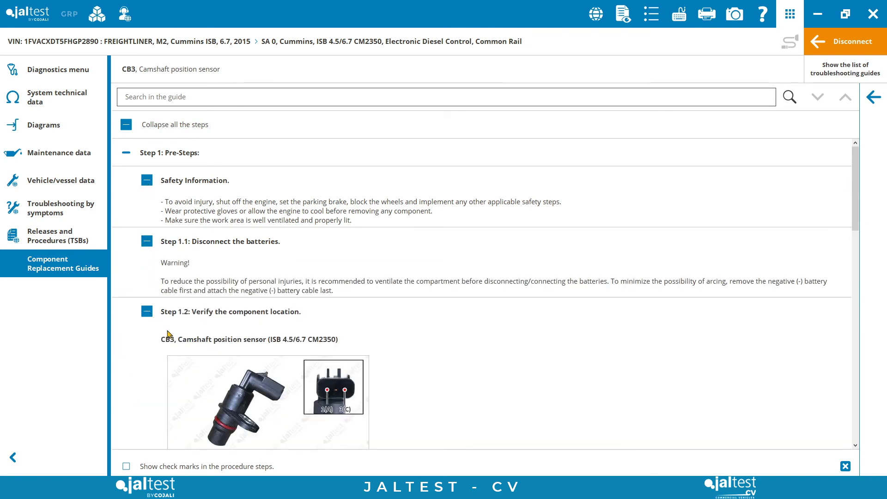
{"action": "scroll", "coordinate": [147, 342], "scroll_direction": "down", "scroll_amount": 2}
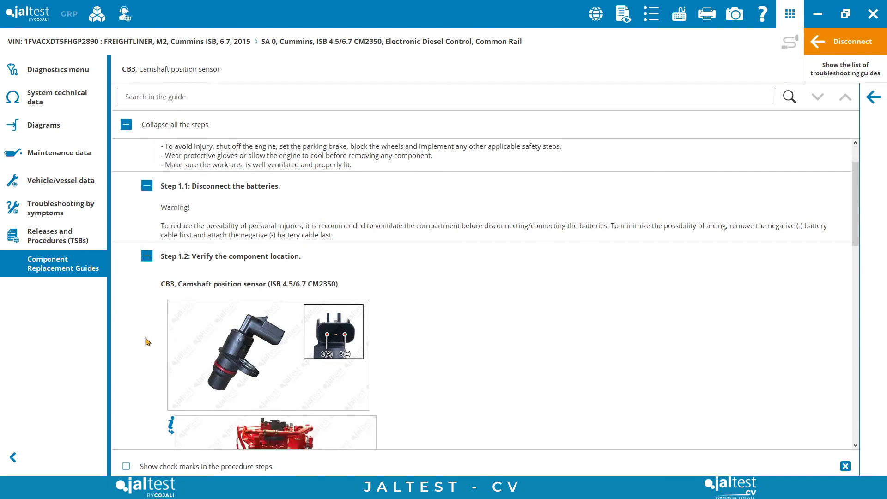
{"action": "scroll", "coordinate": [147, 342], "scroll_direction": "down", "scroll_amount": 3}
{"action": "scroll", "coordinate": [146, 342], "scroll_direction": "down", "scroll_amount": 5}
{"action": "scroll", "coordinate": [147, 341], "scroll_direction": "down", "scroll_amount": 5}
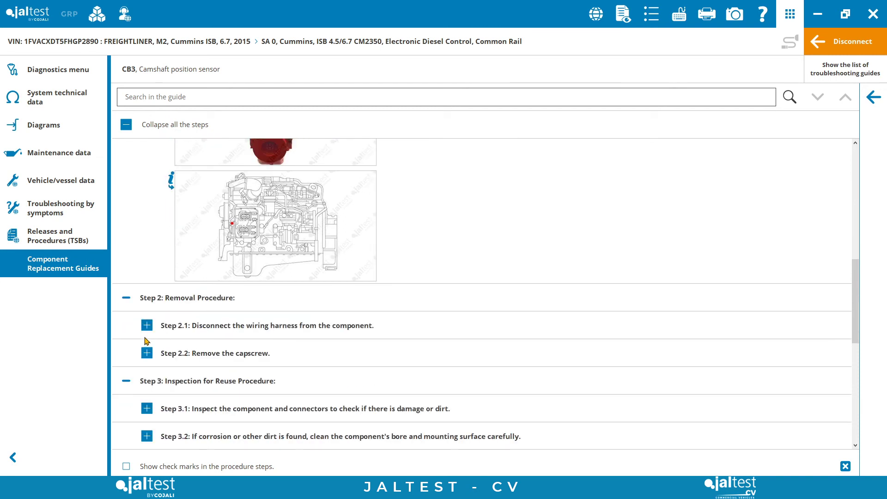
{"action": "scroll", "coordinate": [146, 341], "scroll_direction": "down", "scroll_amount": 1}
{"action": "left_click", "coordinate": [147, 328]}
{"action": "scroll", "coordinate": [147, 329], "scroll_direction": "down", "scroll_amount": 2}
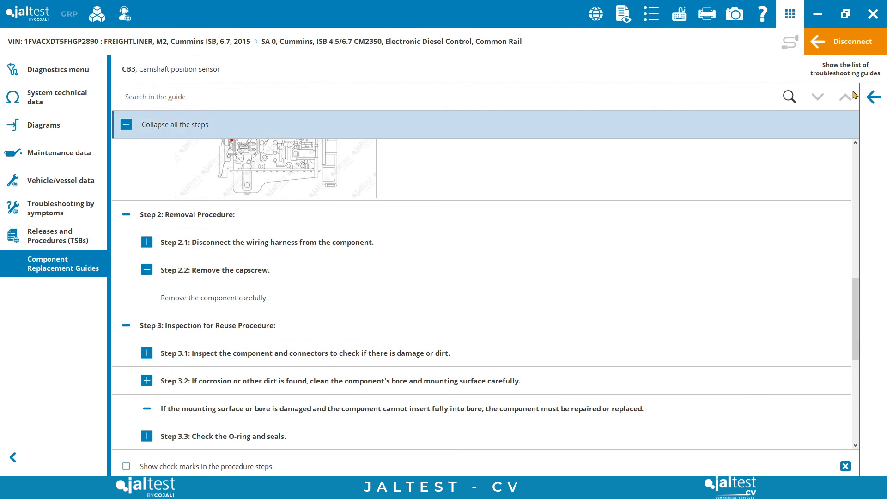
{"action": "left_click", "coordinate": [874, 97]}
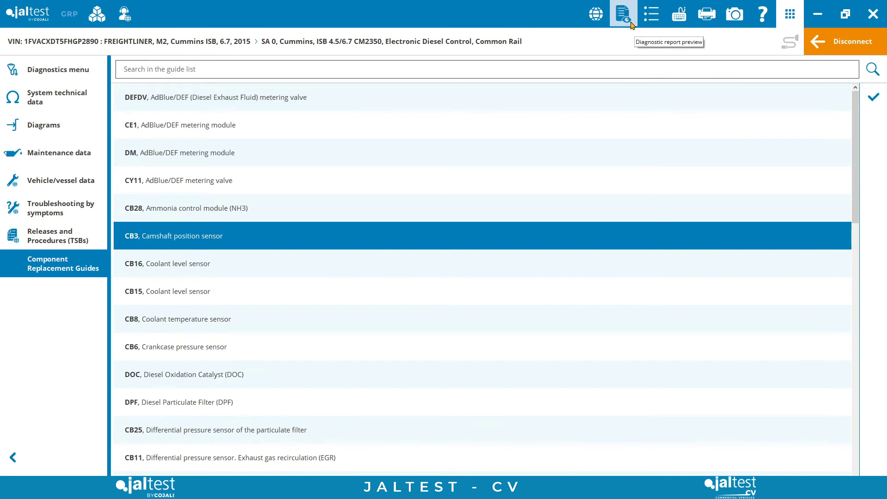
- Preview the six-page diagnostic report down to the nine systems' active fault codes
{"action": "left_click", "coordinate": [625, 18]}
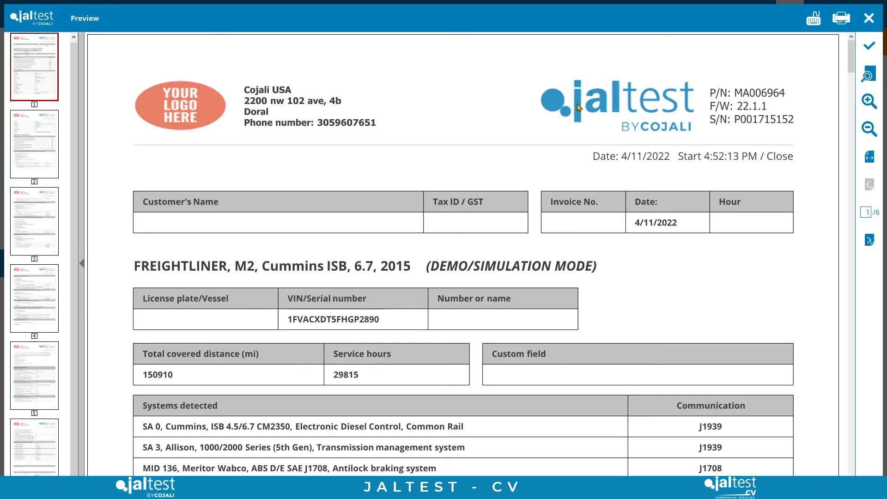
{"action": "left_click_drag", "start_coordinate": [852, 60], "coordinate": [852, 204]}
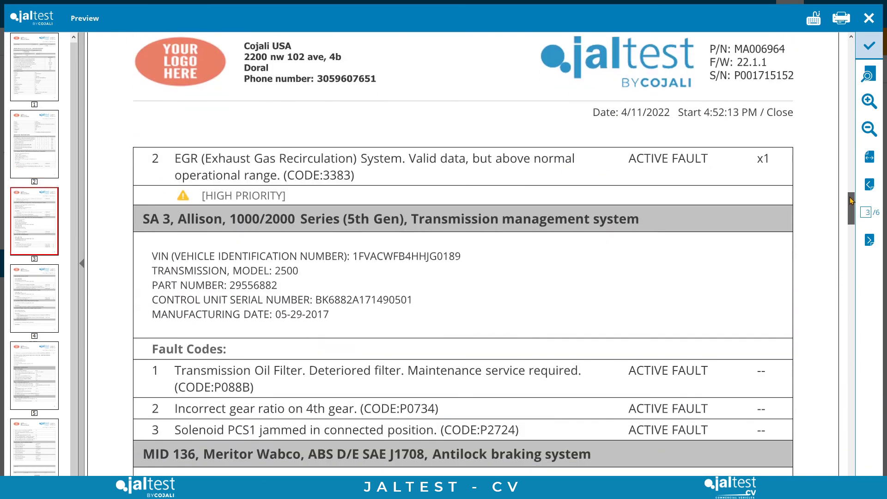
- Close the report preview and bring up the Help menu for contact details
{"action": "left_click", "coordinate": [861, 22]}
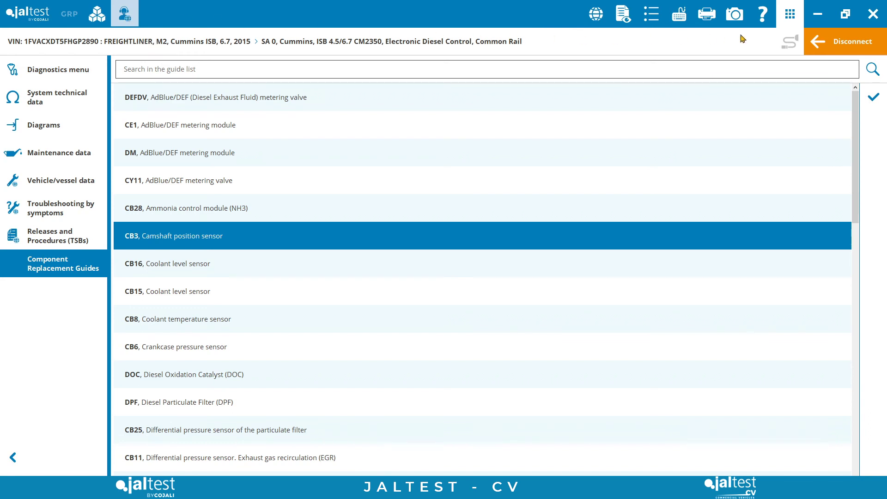
{"action": "left_click", "coordinate": [759, 24]}
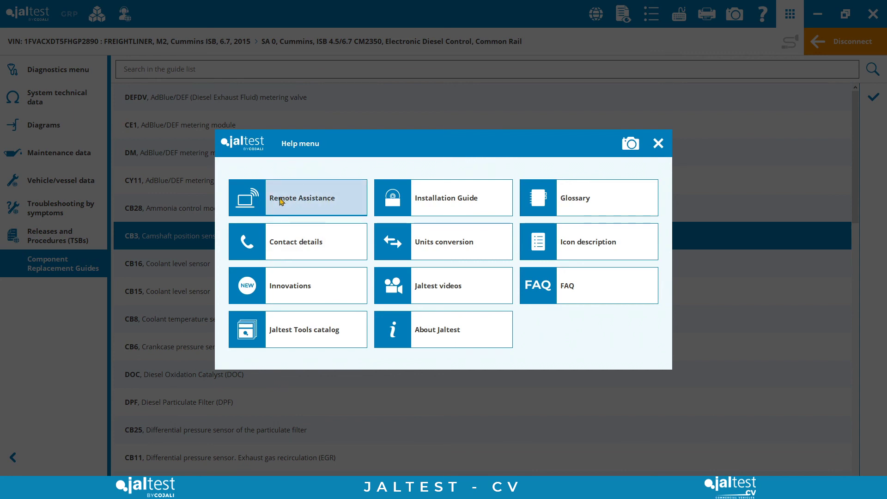
{"action": "left_click", "coordinate": [325, 233]}
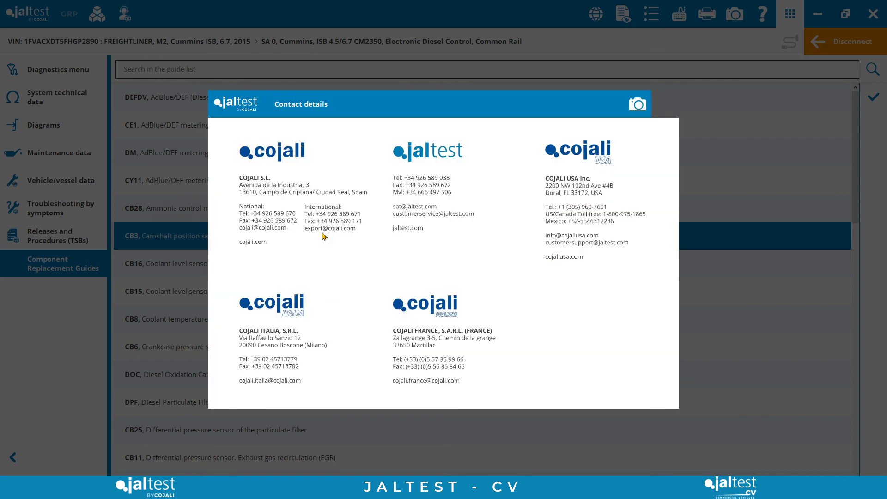